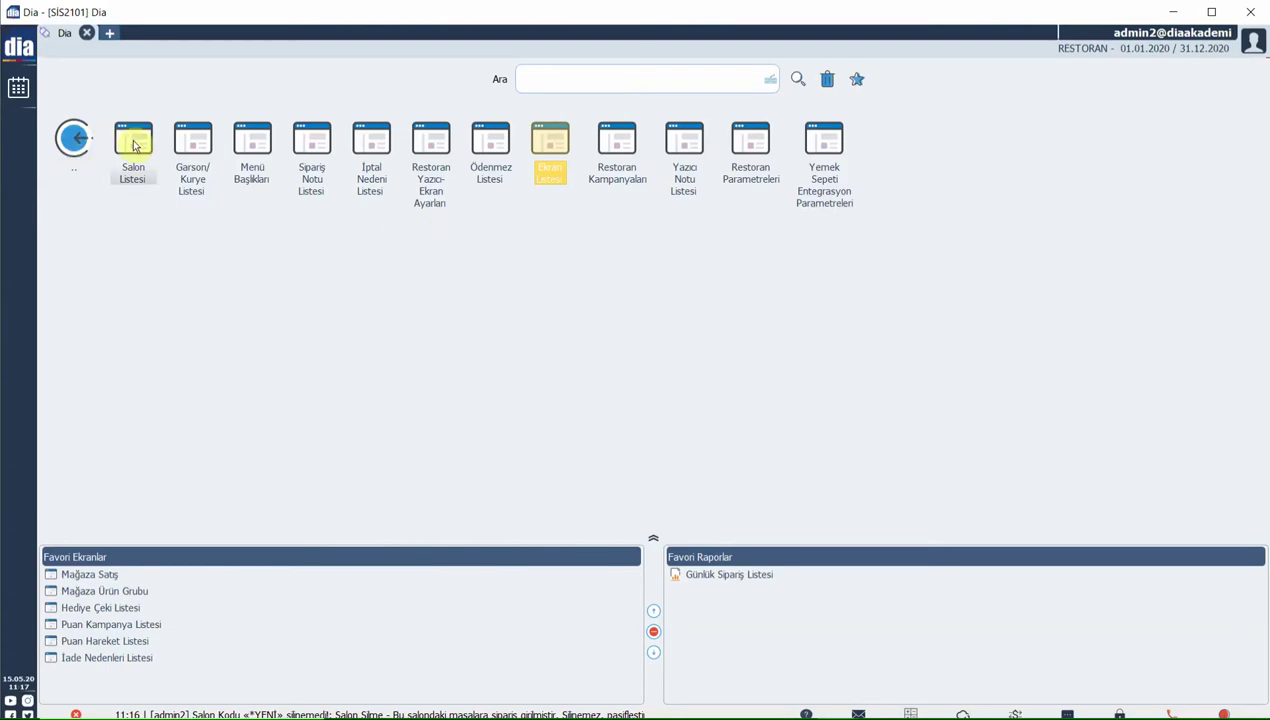
- Add a new salon record from Salon Listesi with the code 000006 and the name SALON 6
click(140, 172)
double_click(166, 180)
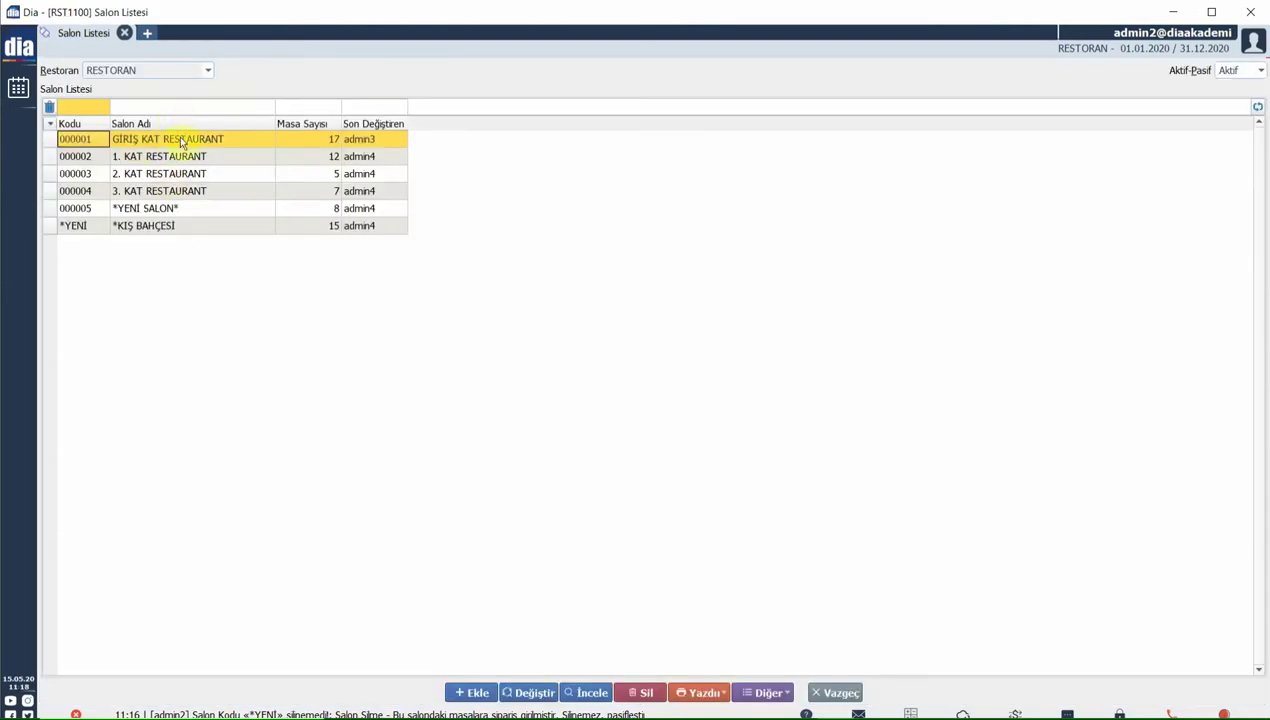
click(474, 692)
text(0000)
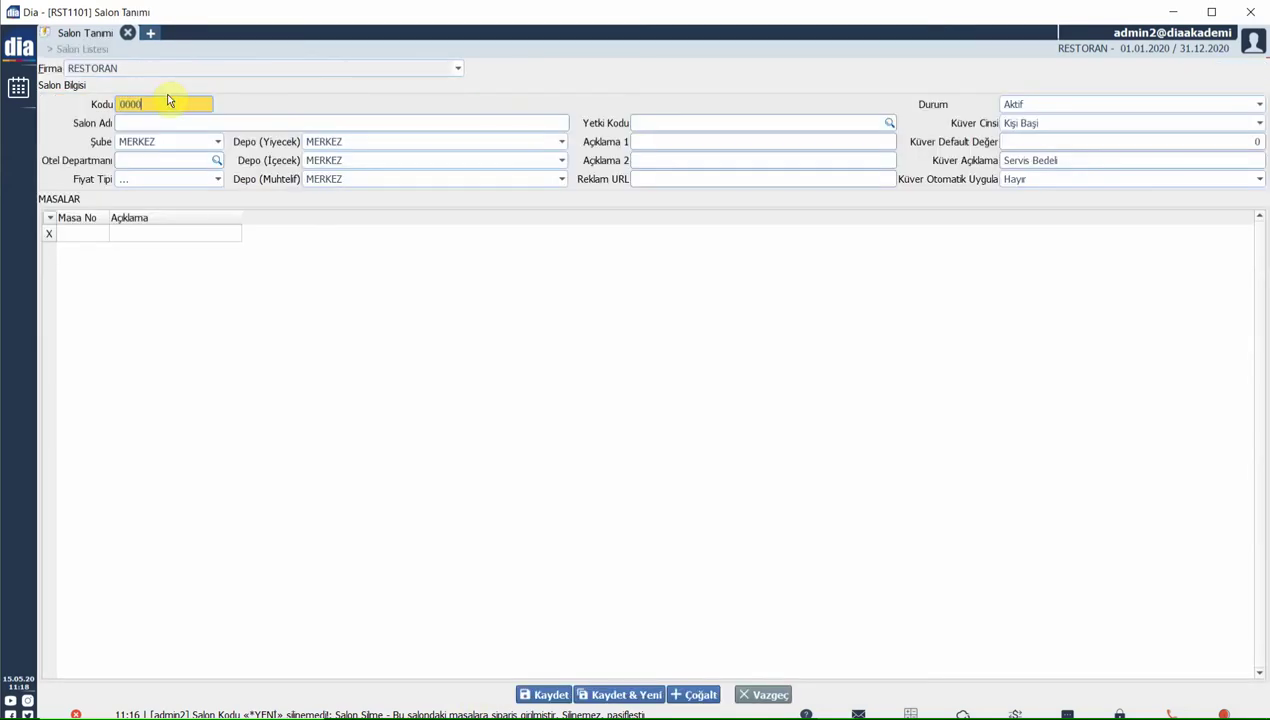
text(06)
key(Tab)
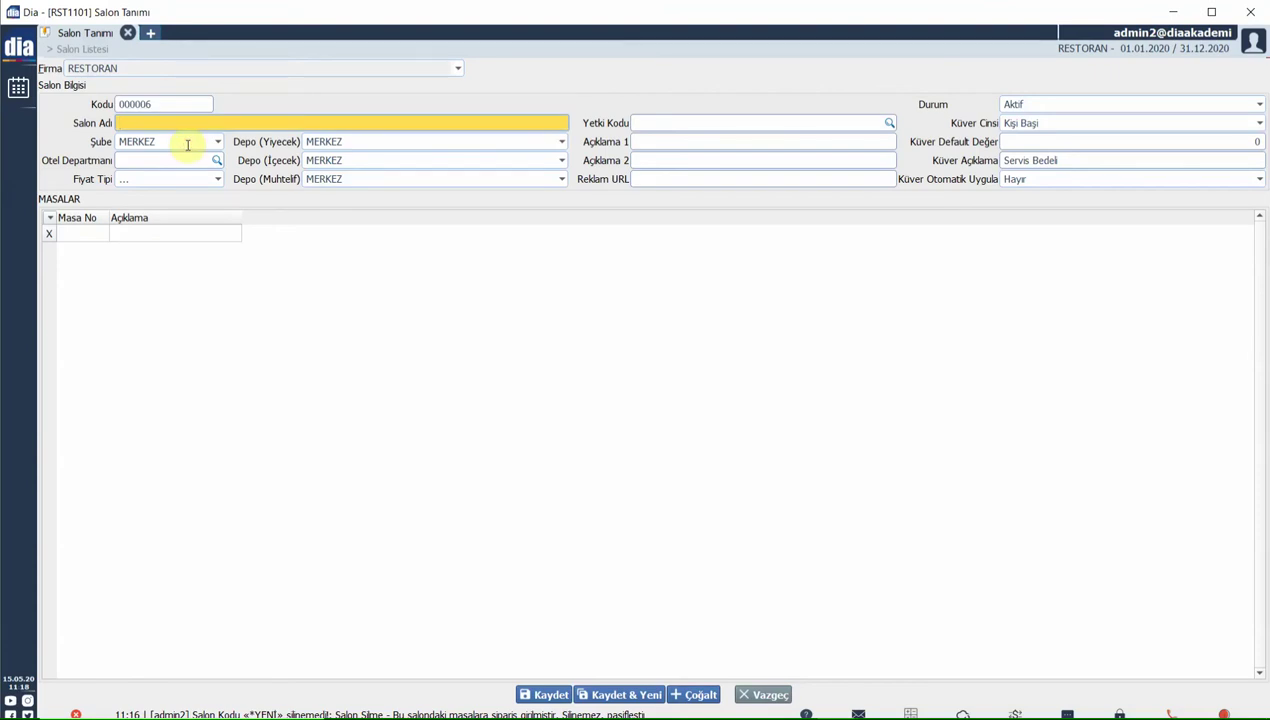
text(SALON 6)
- Keep the salon's branch as MERKEZ and set its price type (Fiyat Tipi) to Fiyat 1
click(173, 145)
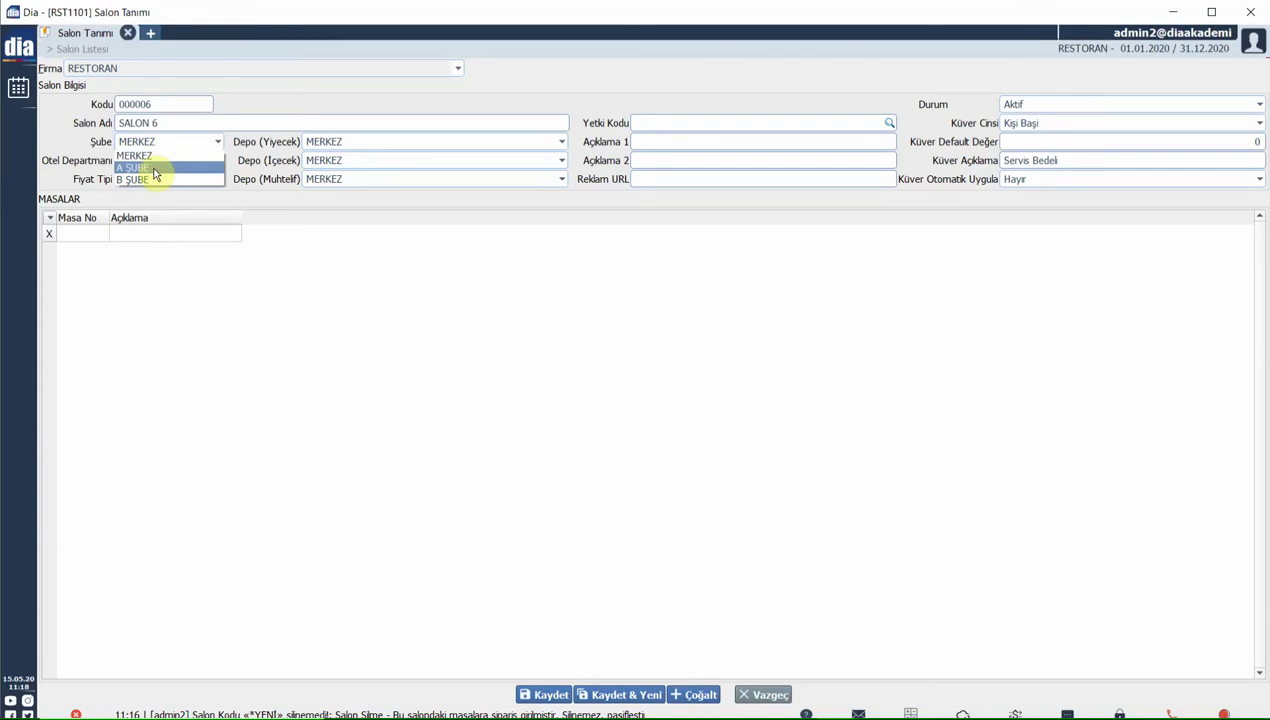
click(232, 160)
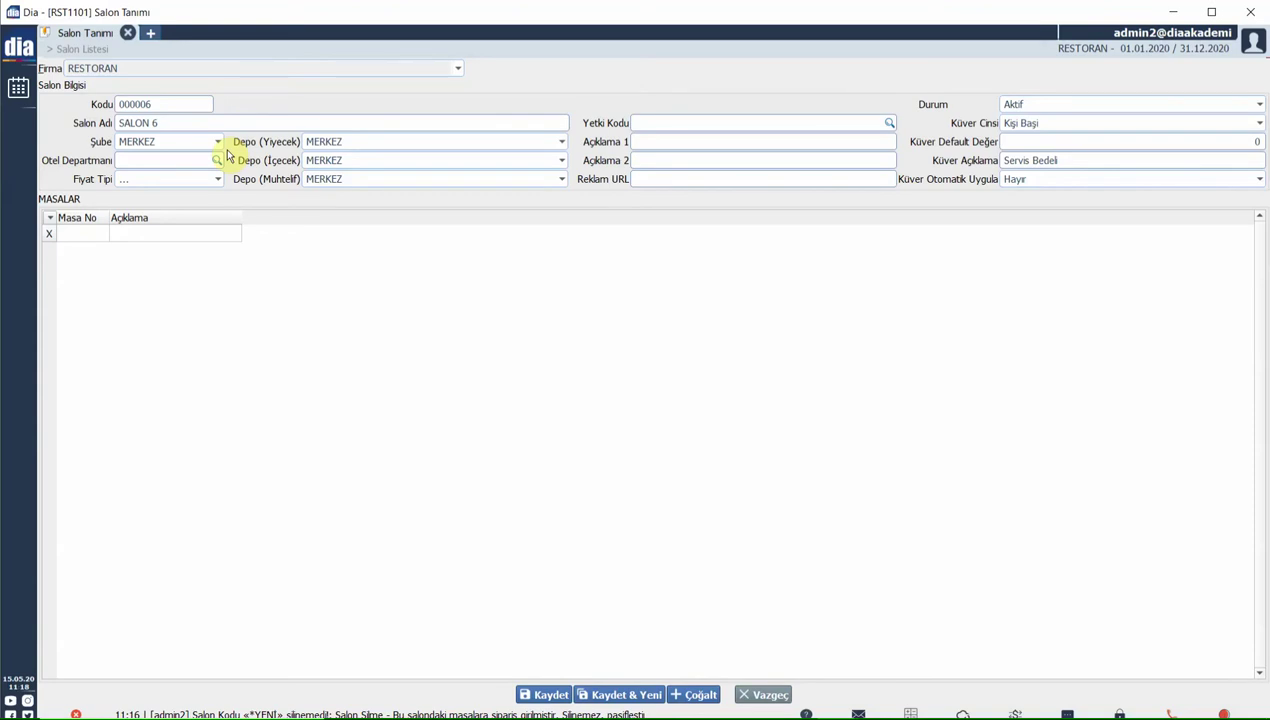
click(157, 161)
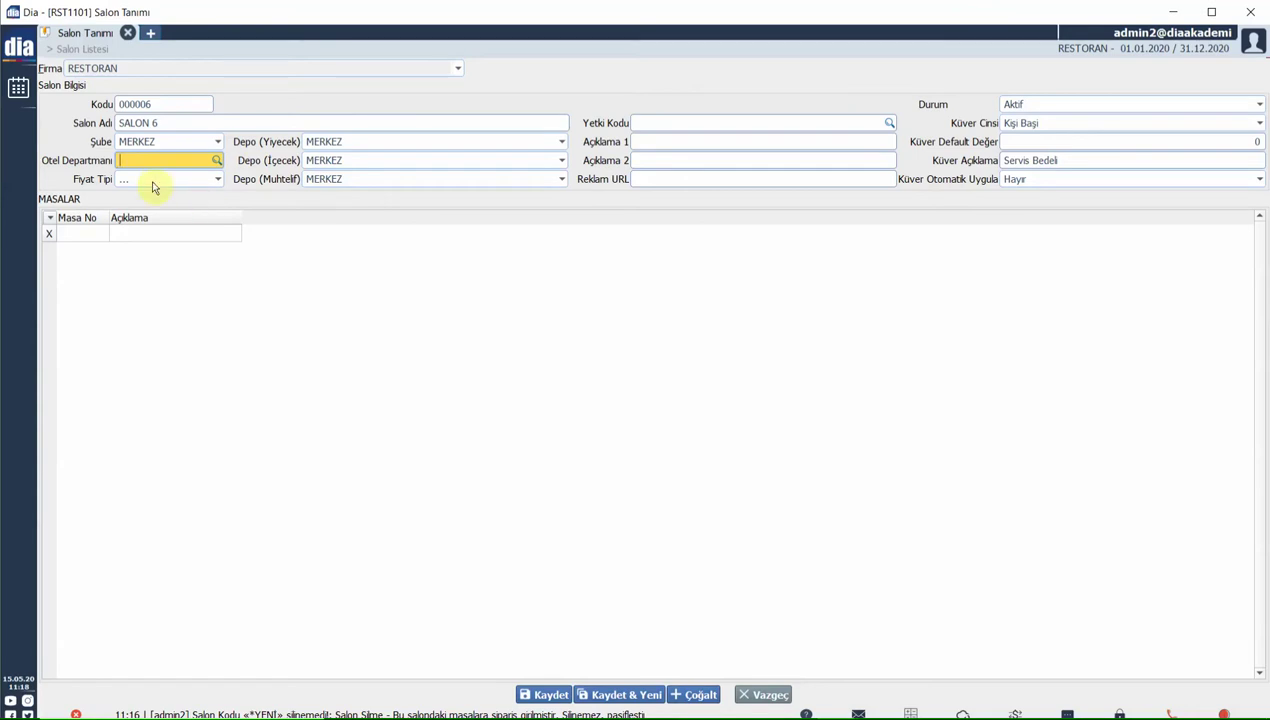
click(156, 181)
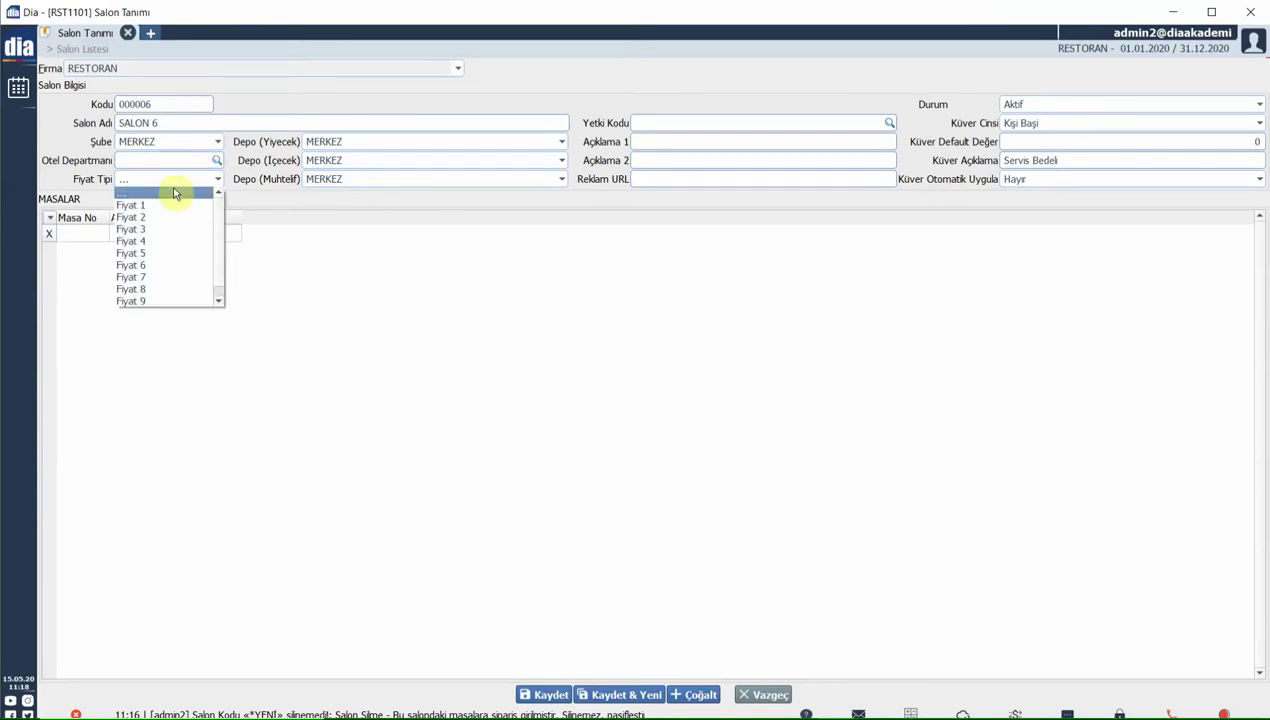
scroll(221, 220, down, 1)
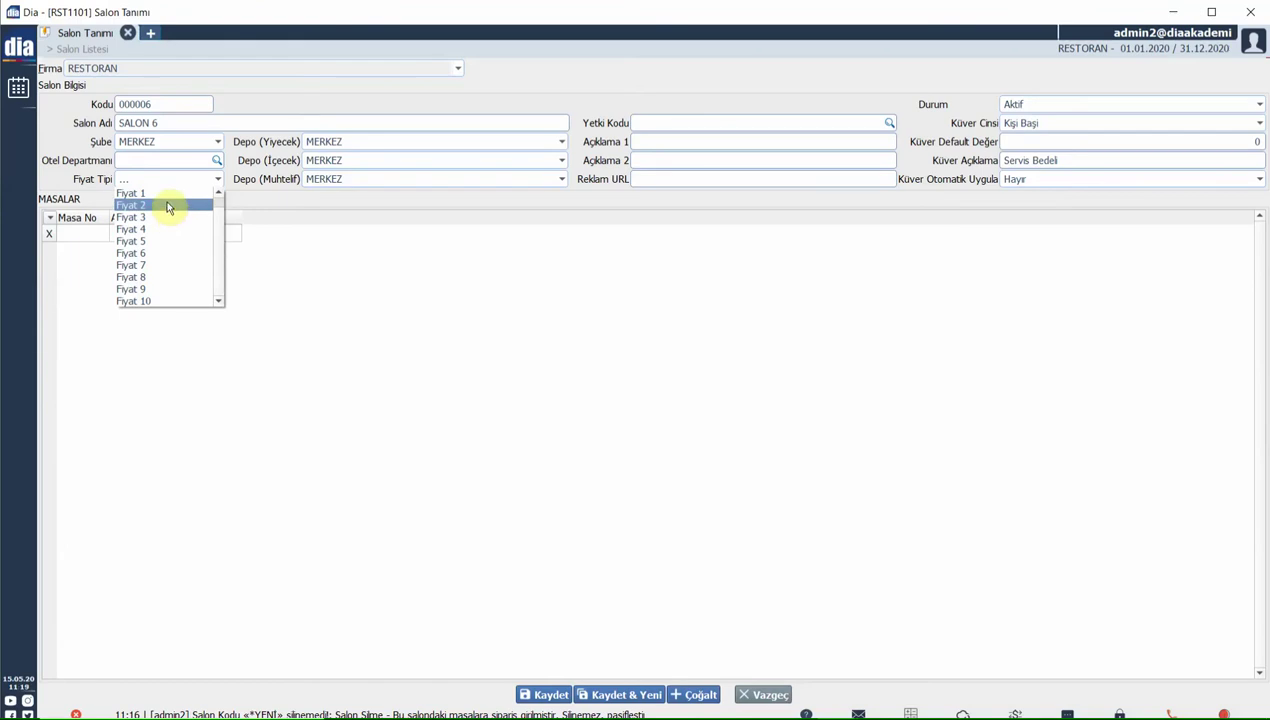
key(Tab)
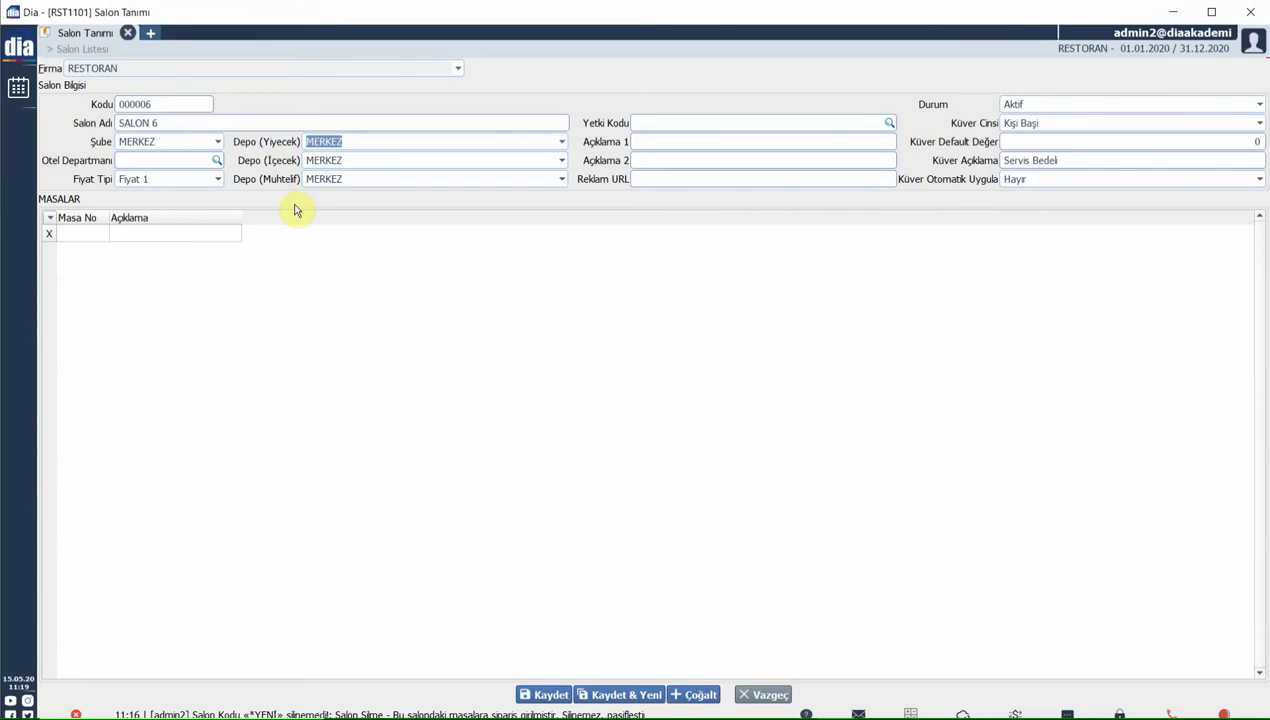
- Review the warehouse choices for Yiyecek, İçecek and Muhtelif and the available branches, keeping MERKEZ for all of them
key(alt+Down)
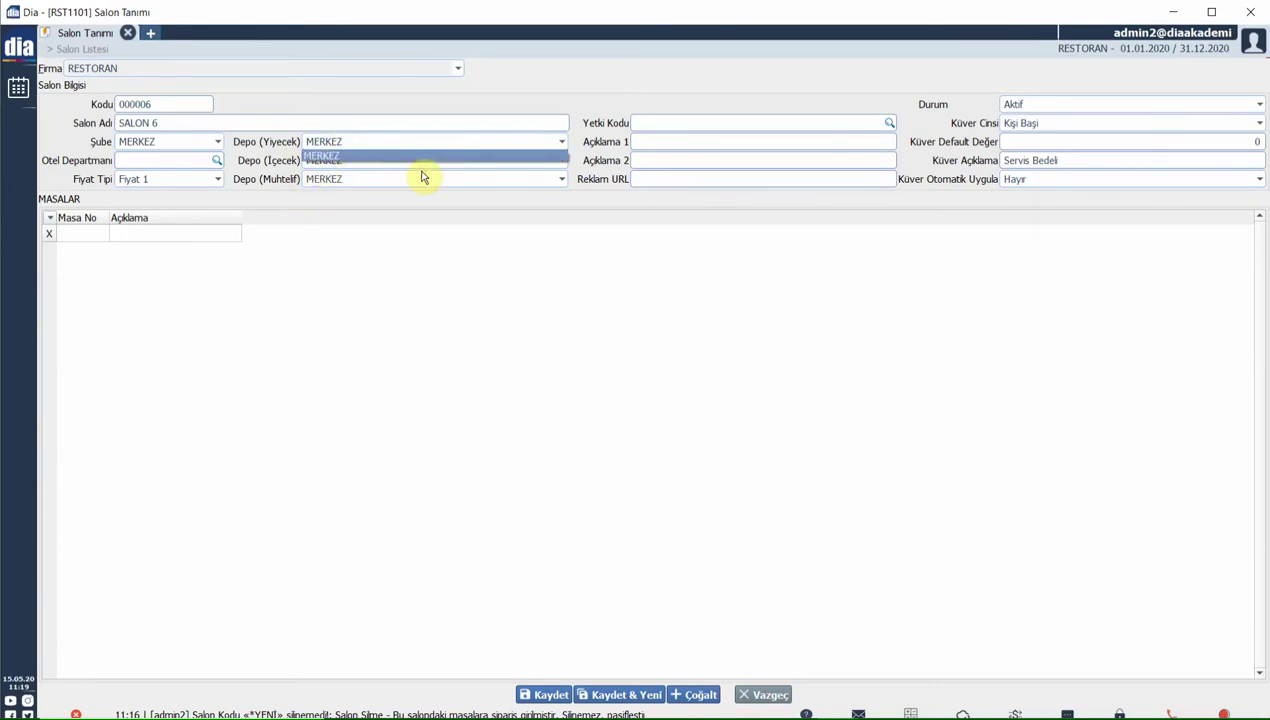
key(Return)
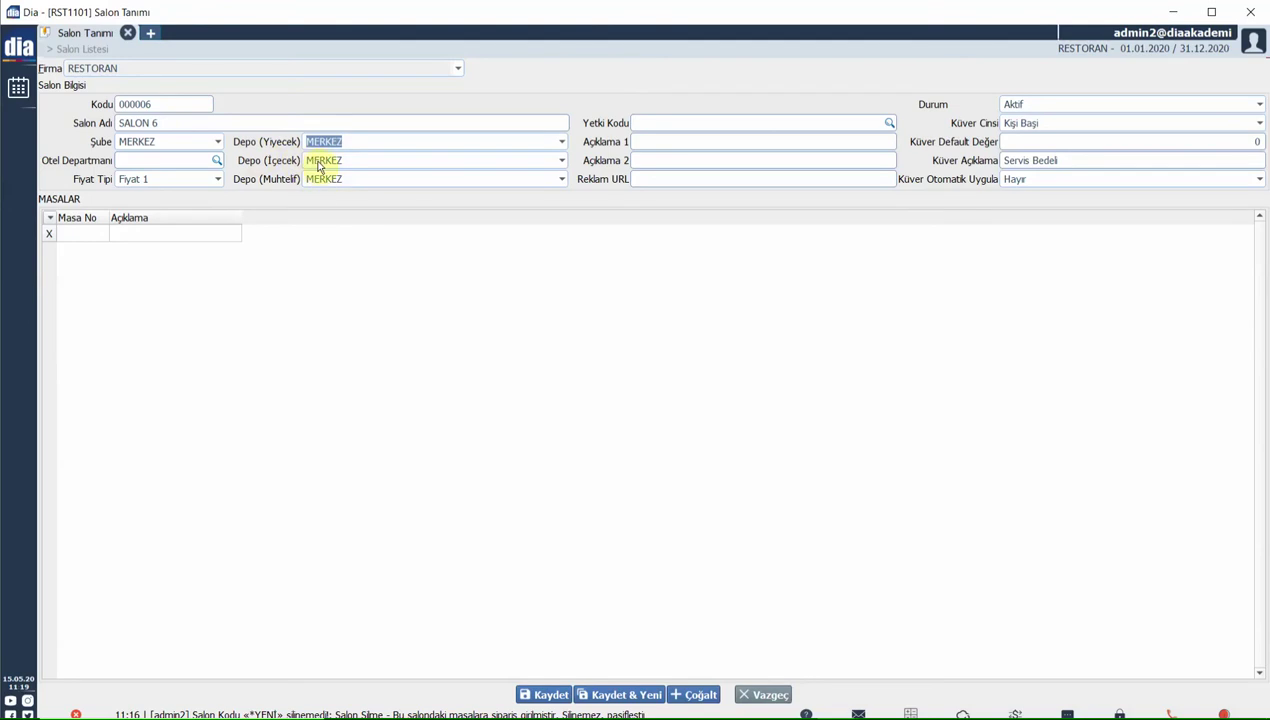
click(318, 165)
click(315, 177)
click(401, 229)
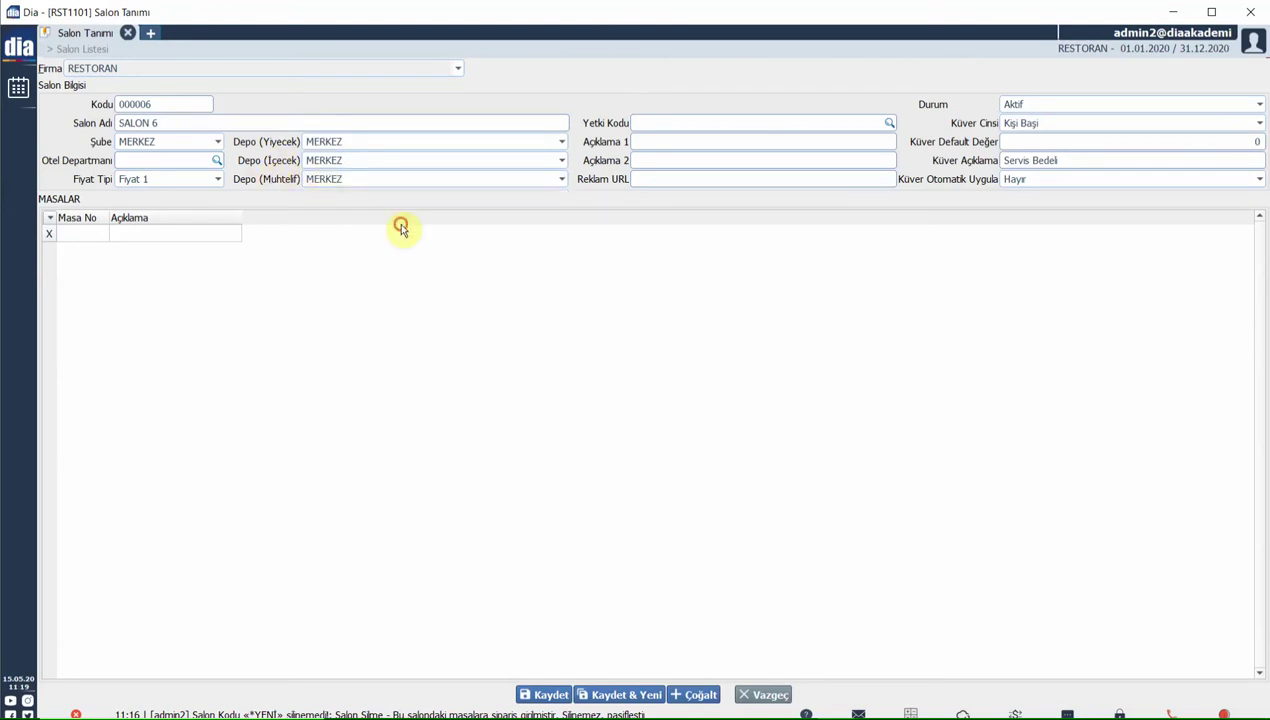
key(Tab)
key(alt+Down)
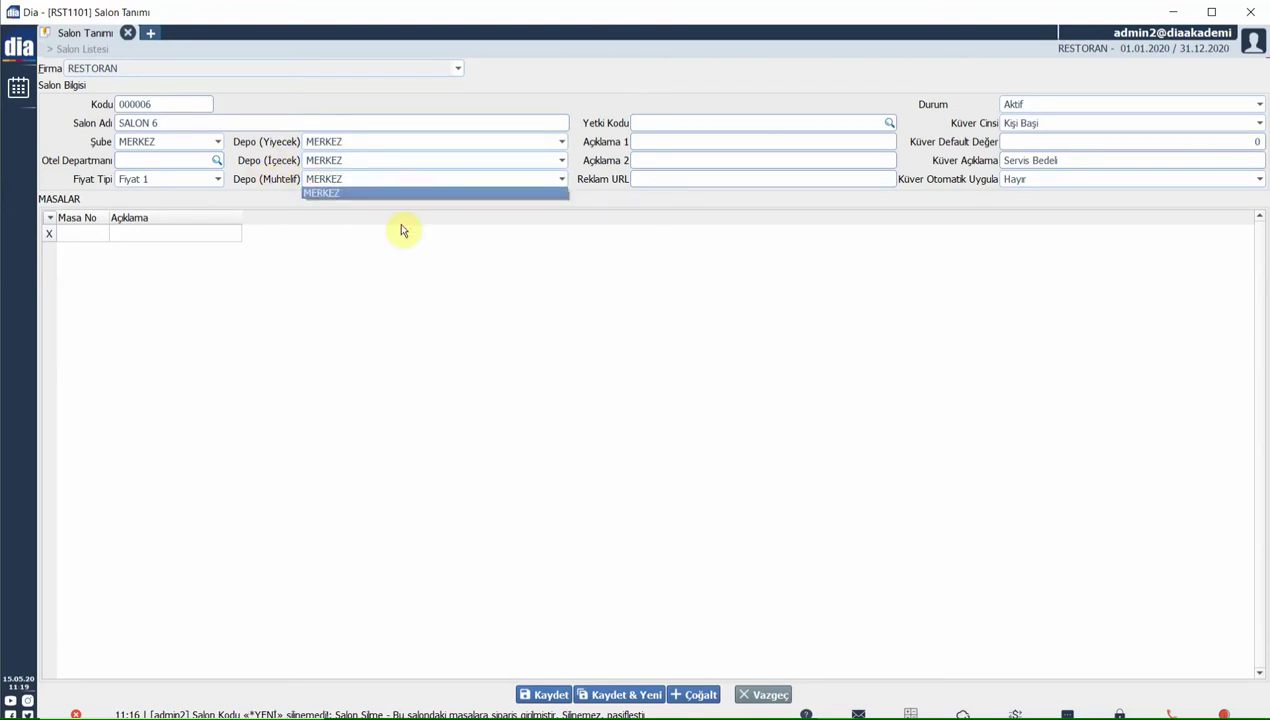
click(401, 229)
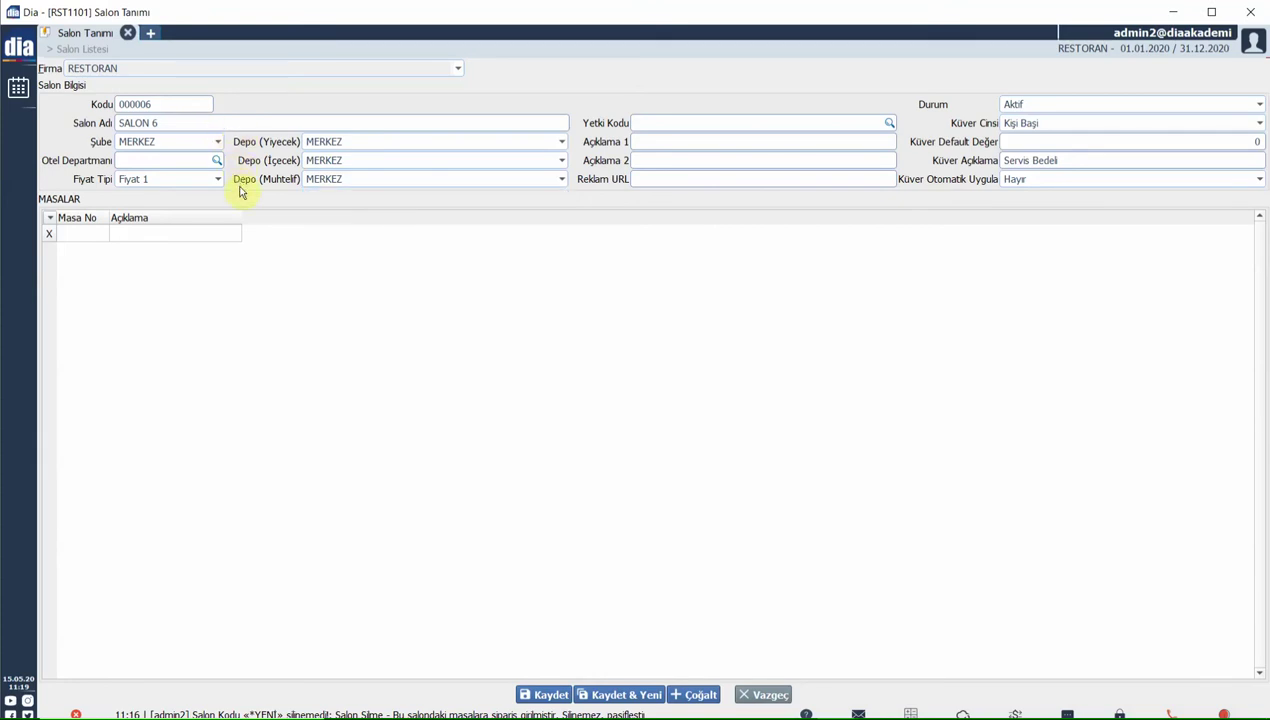
click(323, 147)
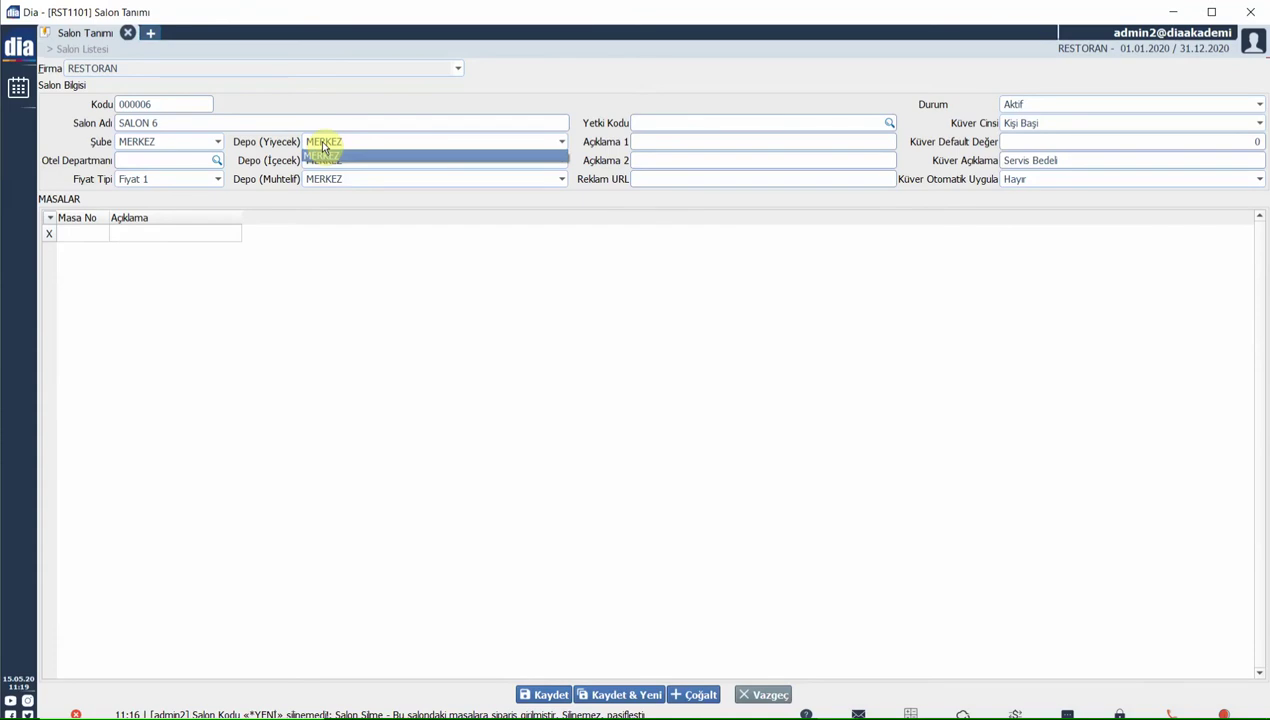
click(310, 157)
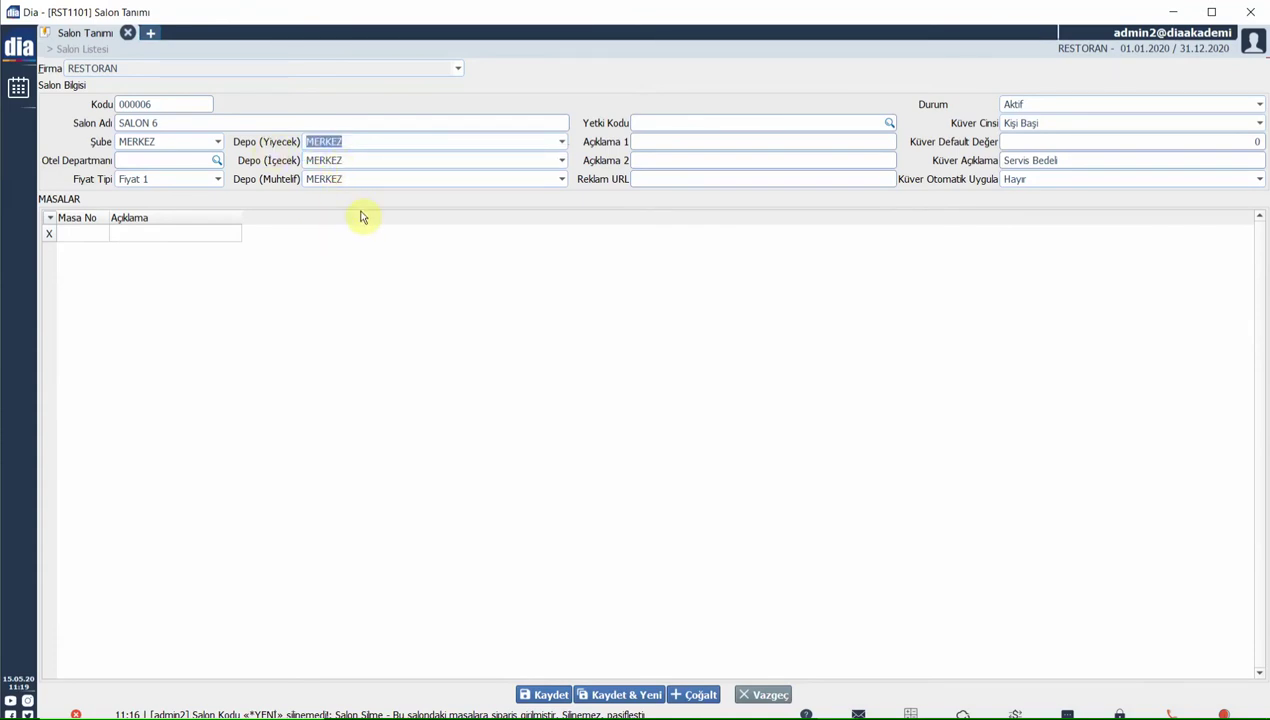
click(214, 143)
click(217, 142)
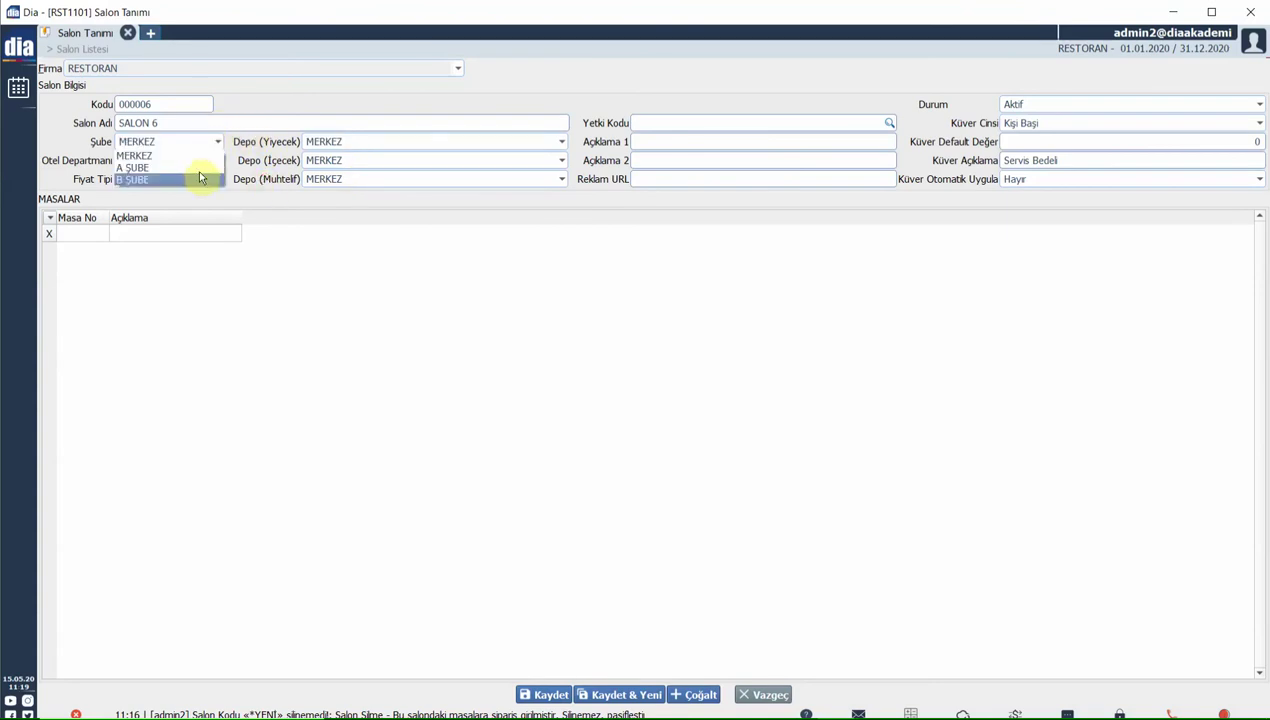
click(638, 124)
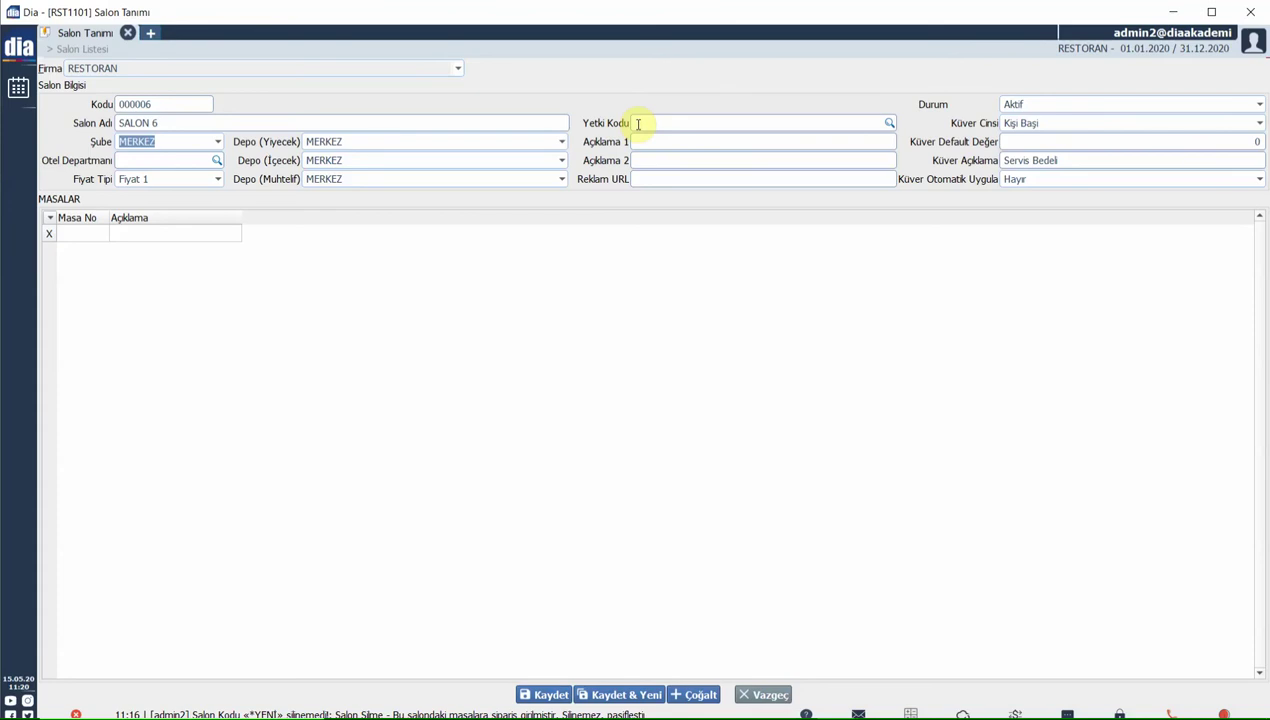
click(636, 140)
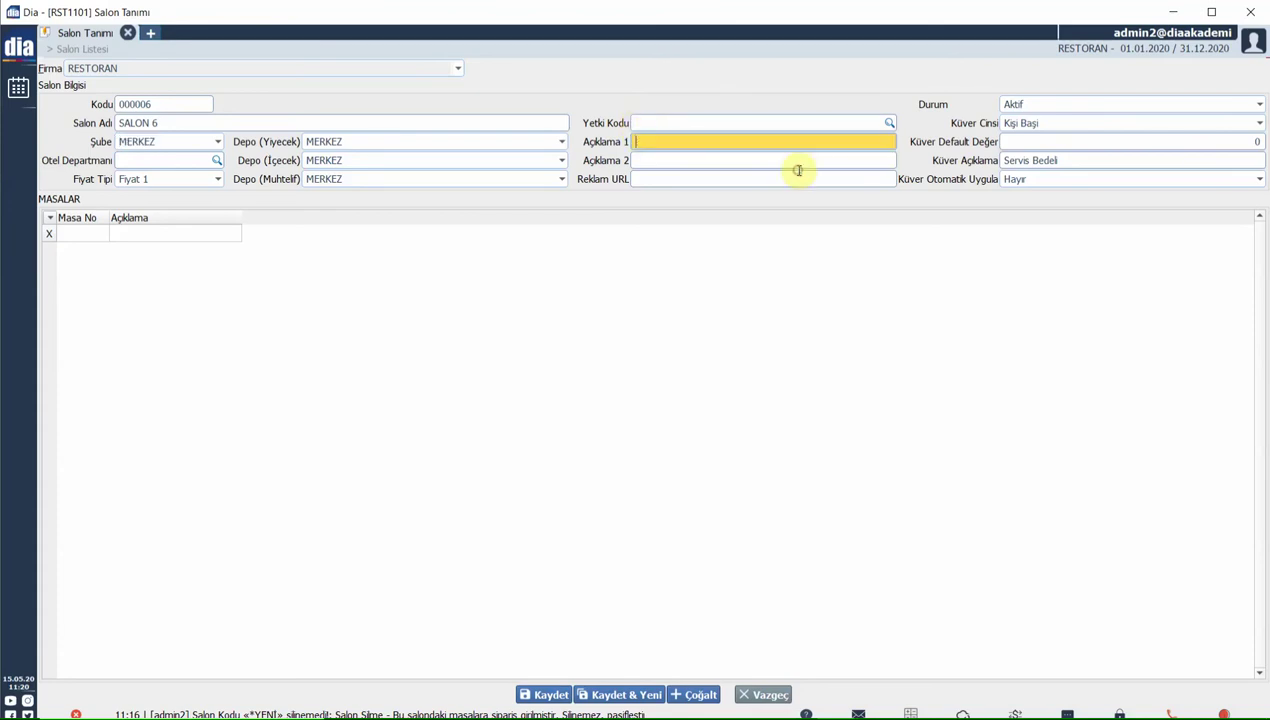
click(641, 160)
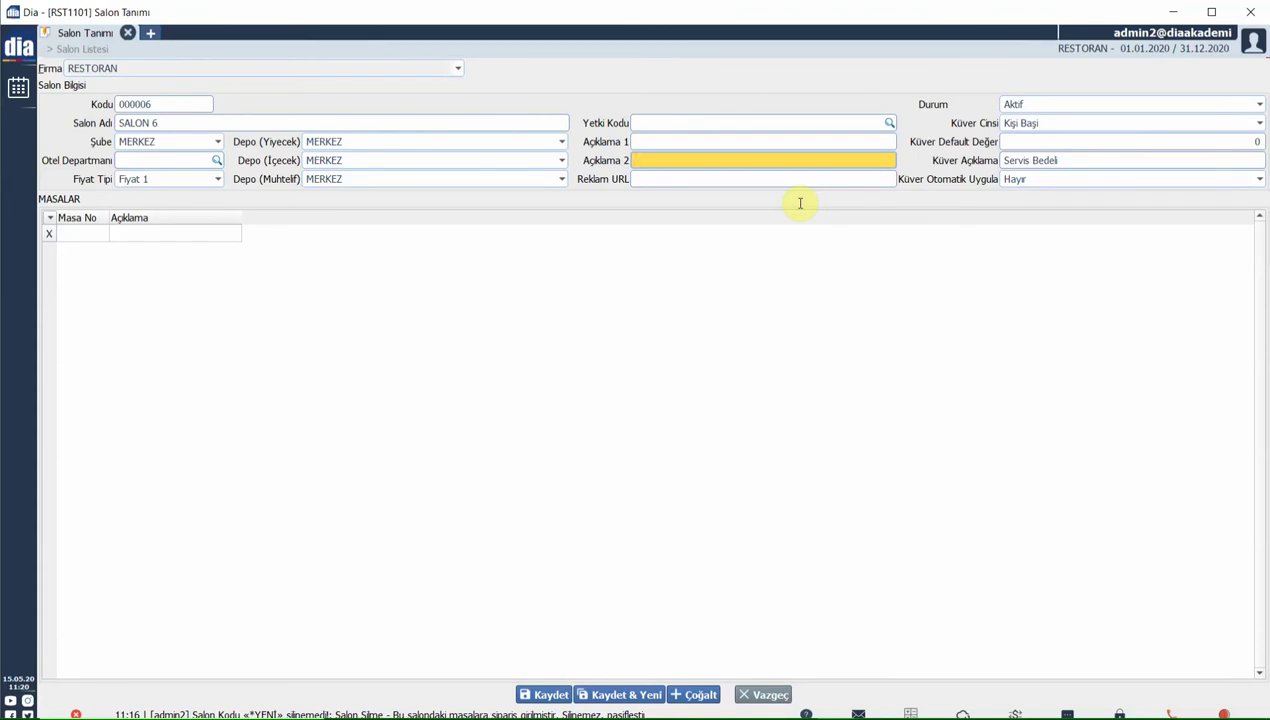
key(Tab)
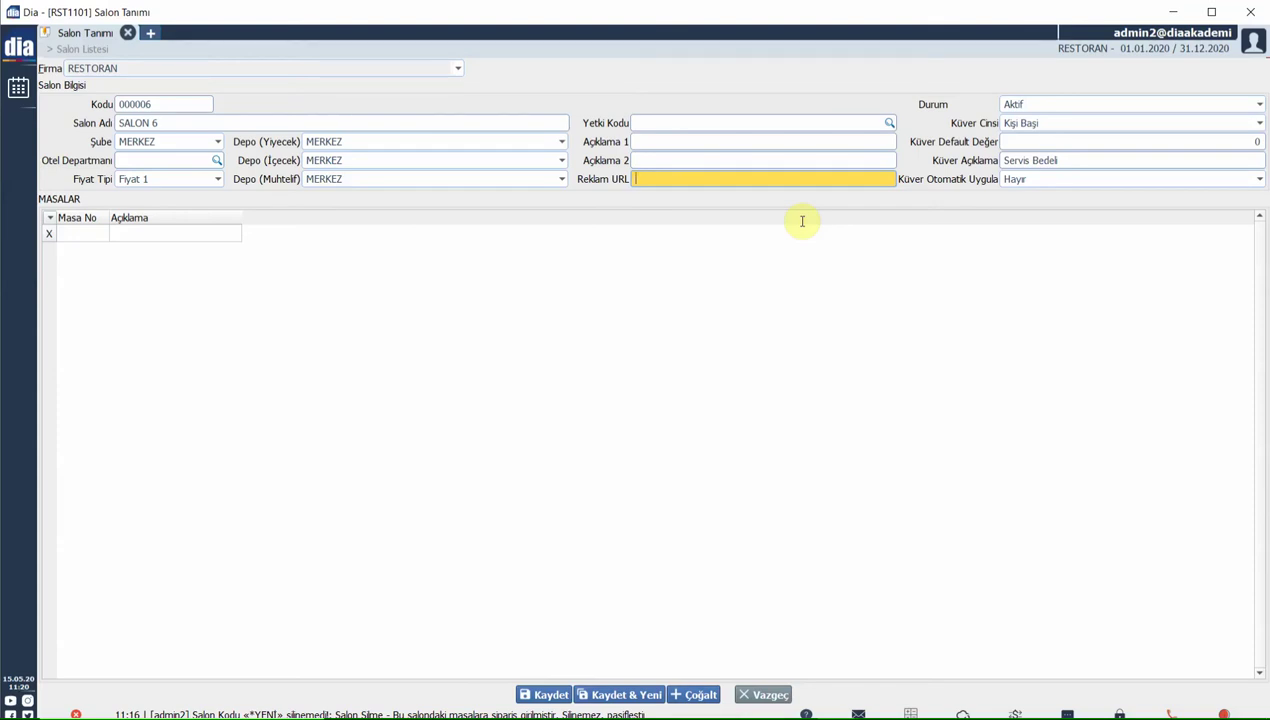
text(www.diaakademi.com)
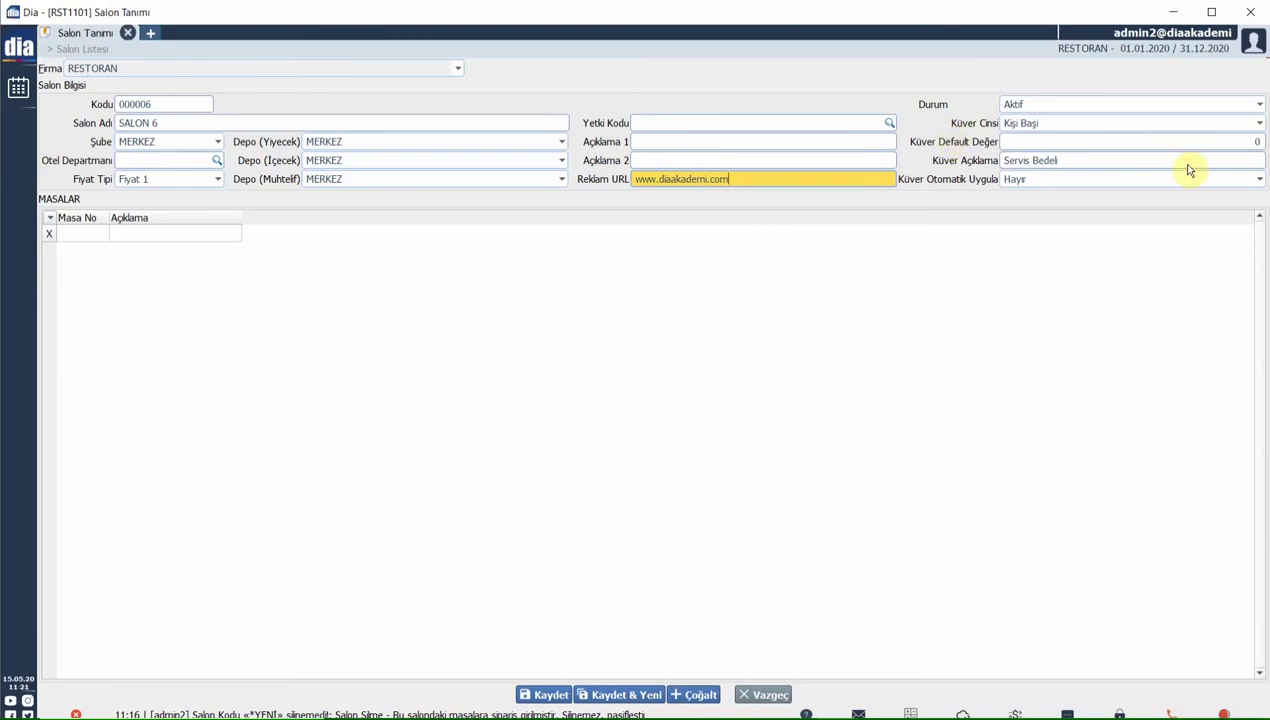
- Keep the status Aktif and the Küver Cinsi Kişi Başı, and set Küver Default Değer to 2
click(1027, 104)
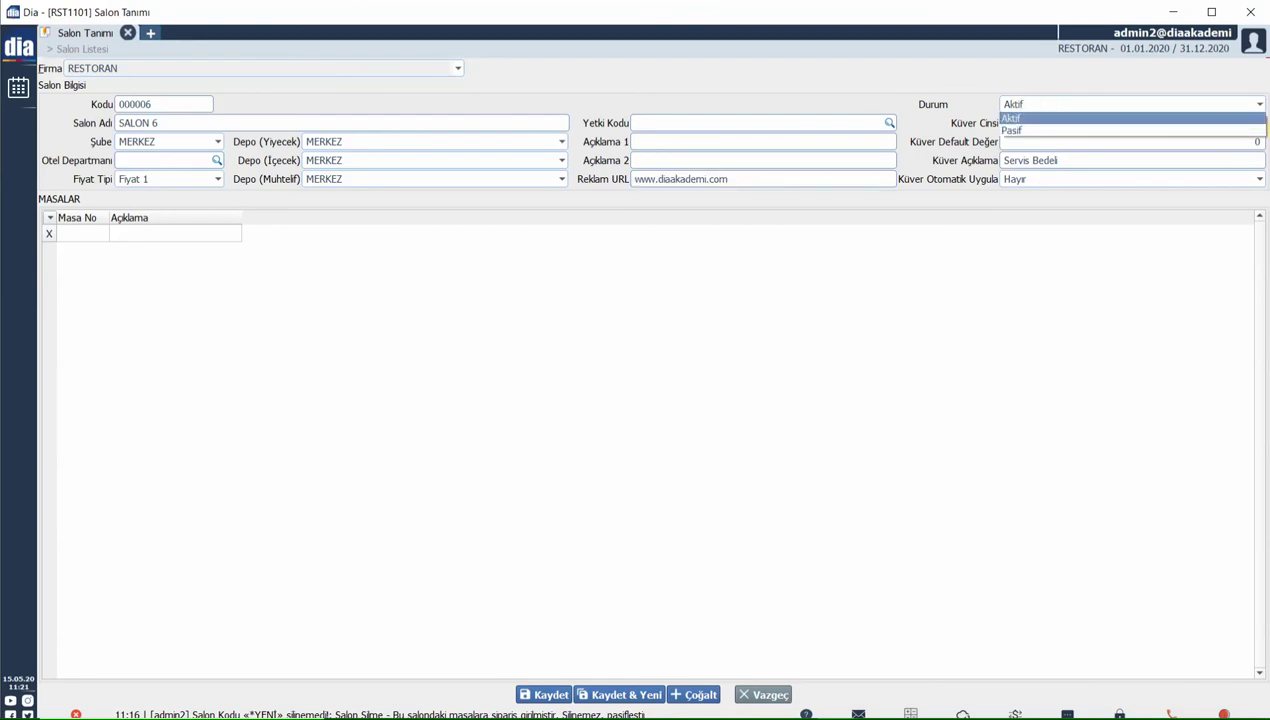
click(998, 132)
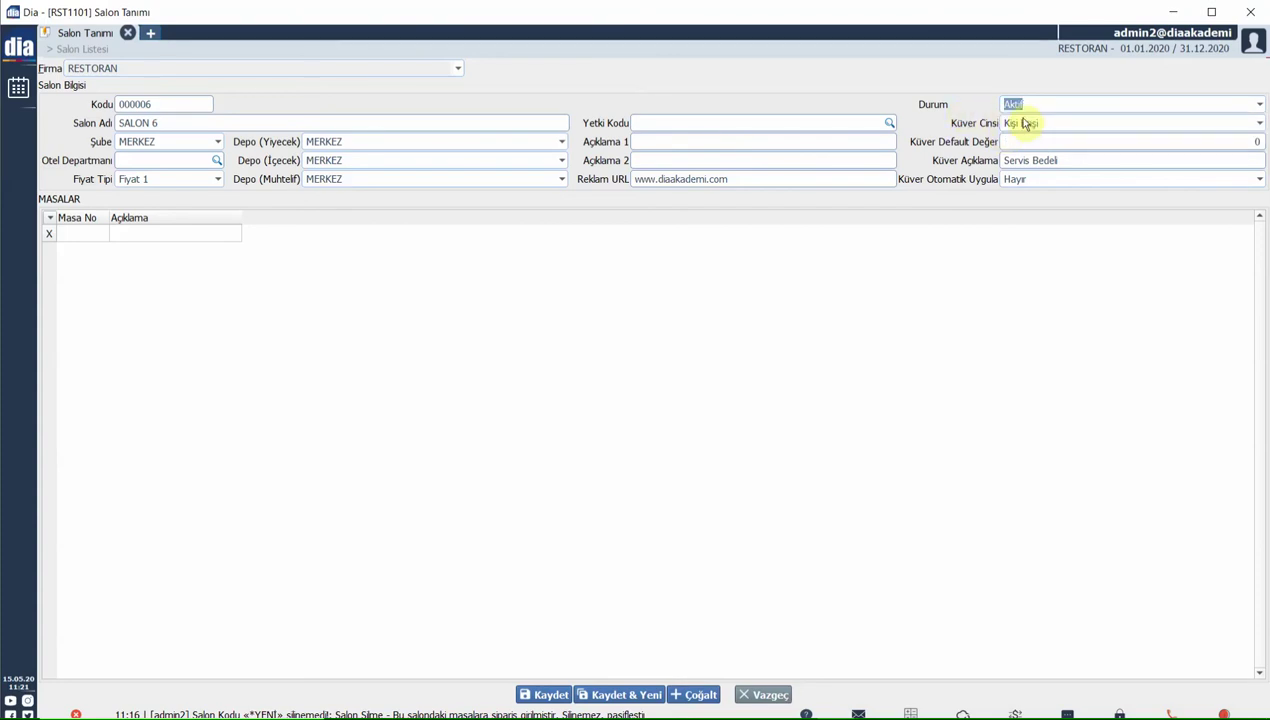
click(1025, 124)
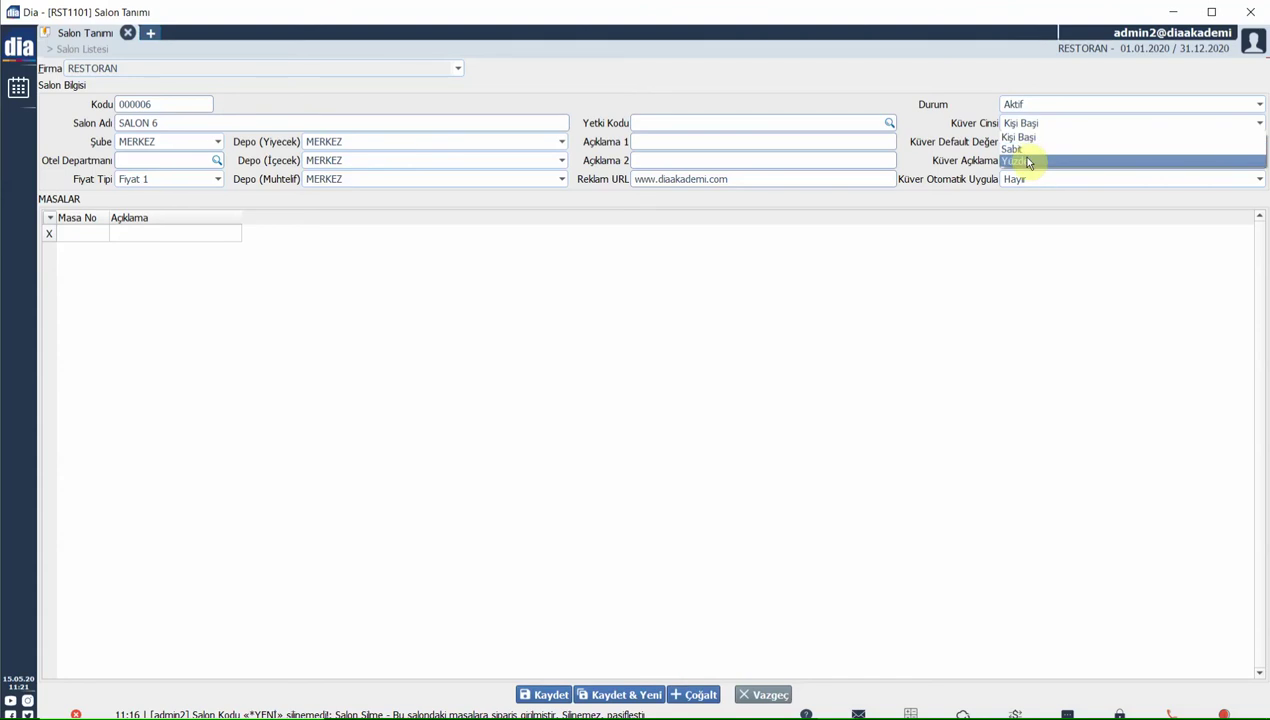
click(1018, 137)
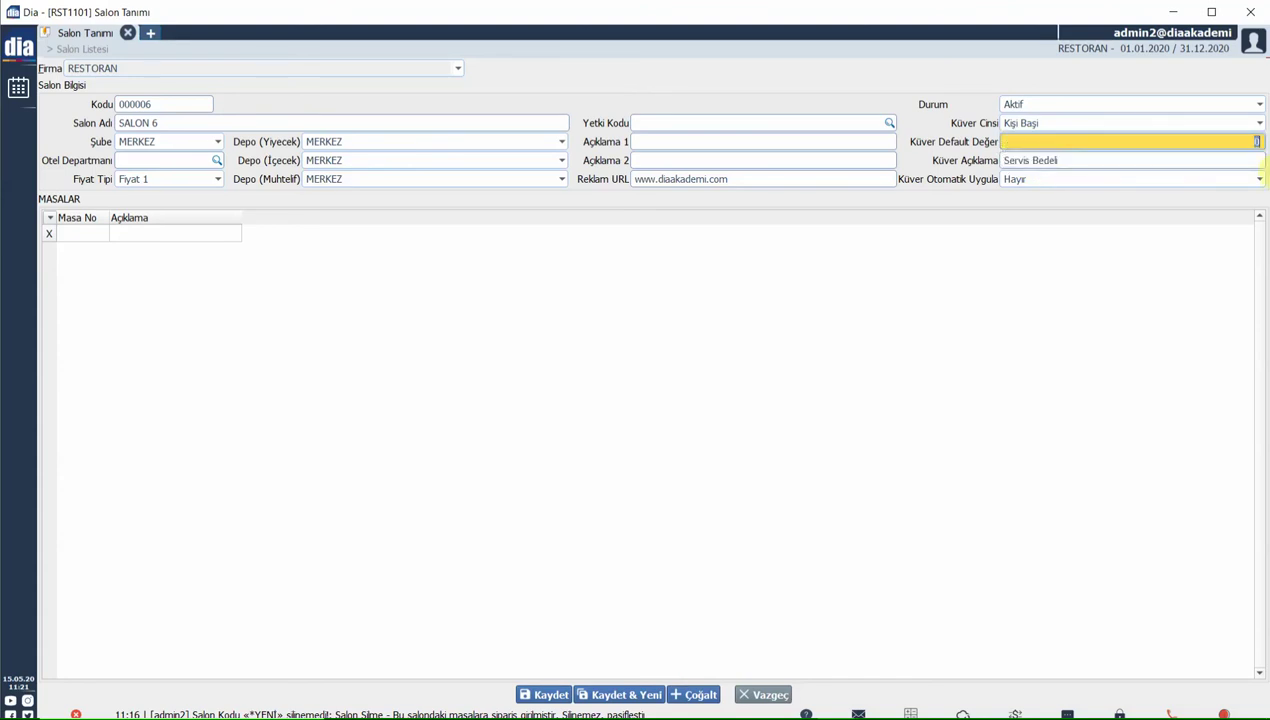
text(2)
click(1015, 160)
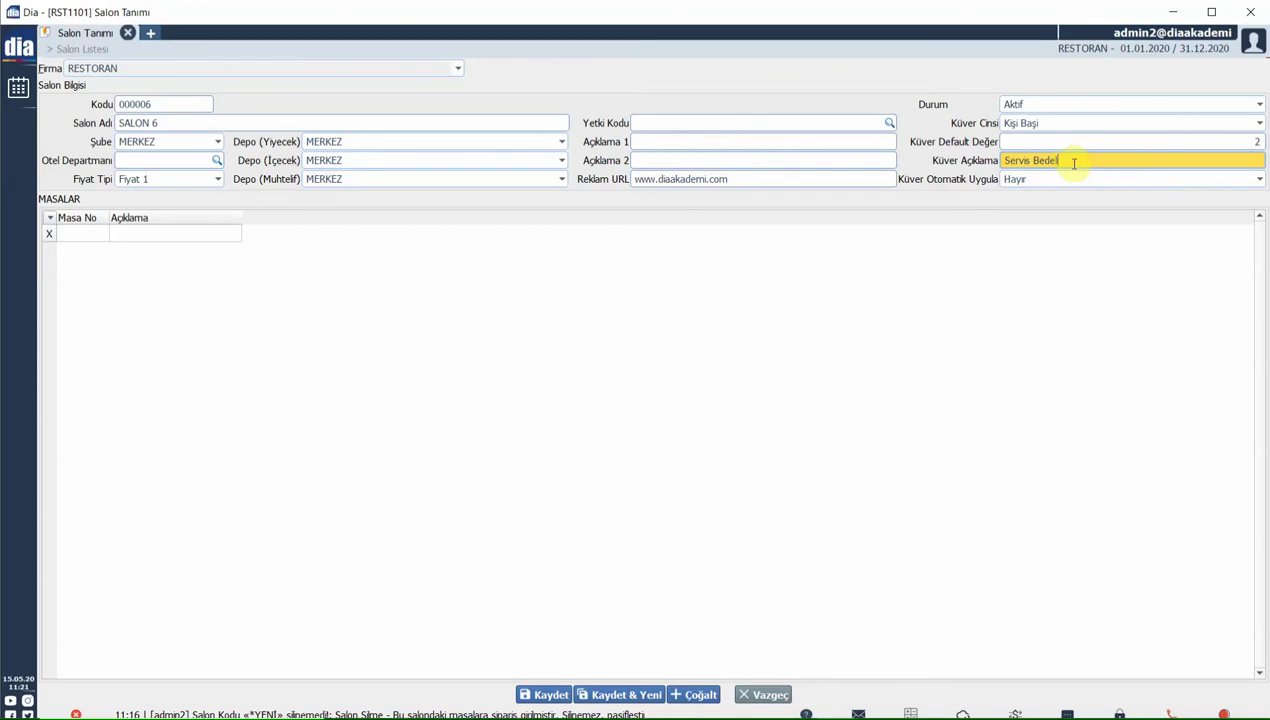
click(1065, 180)
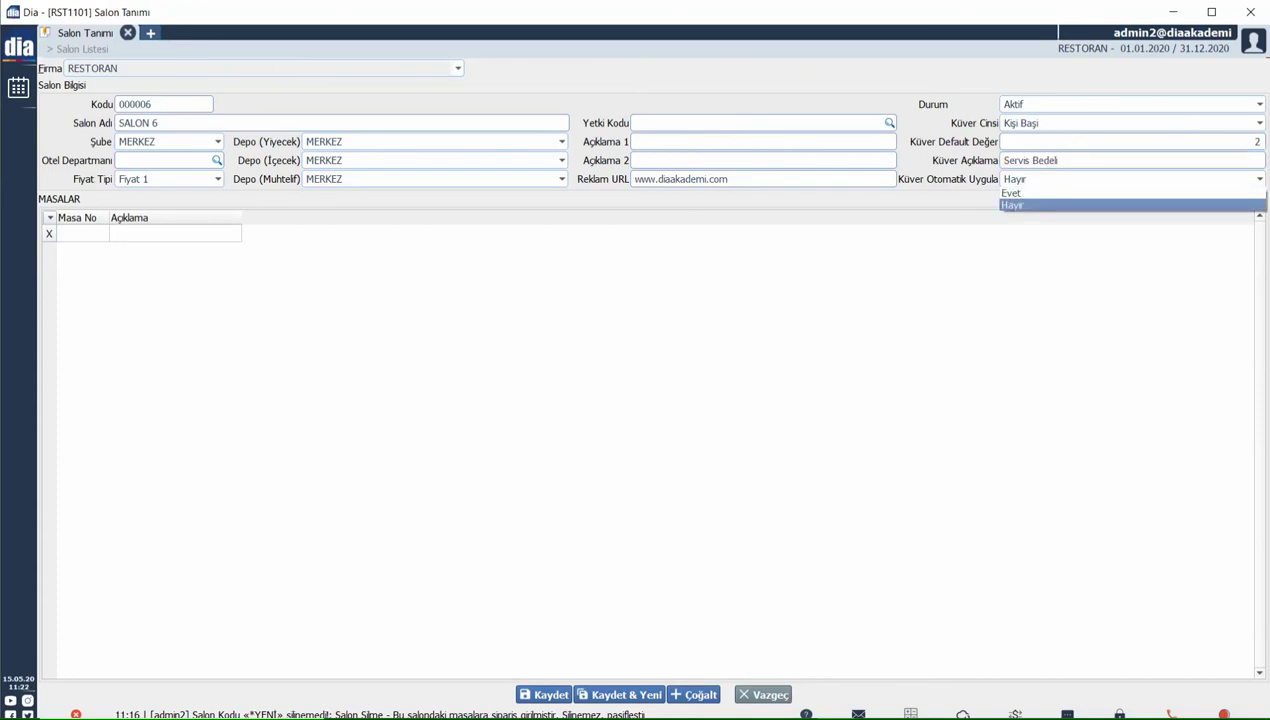
- Fill the MASALAR list with tables 1 to 4, described as Masa 1, Masa 2, Masa 3 and Masa 4
click(125, 238)
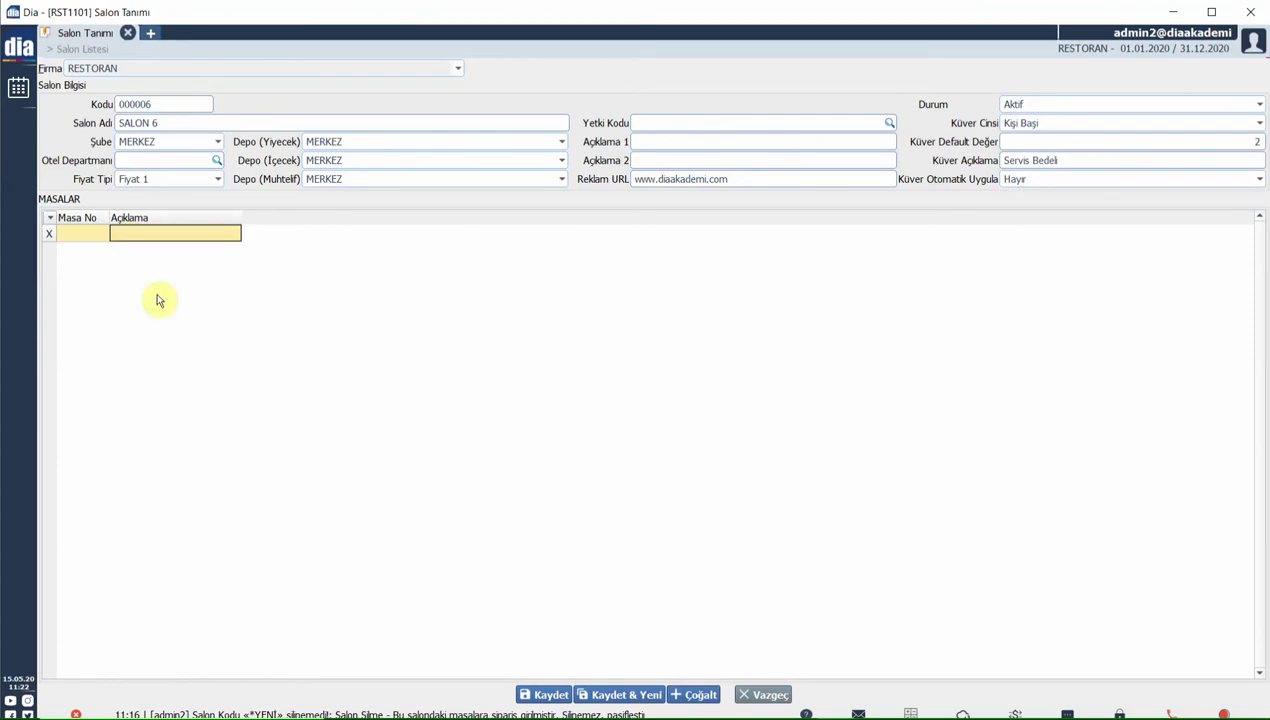
click(102, 234)
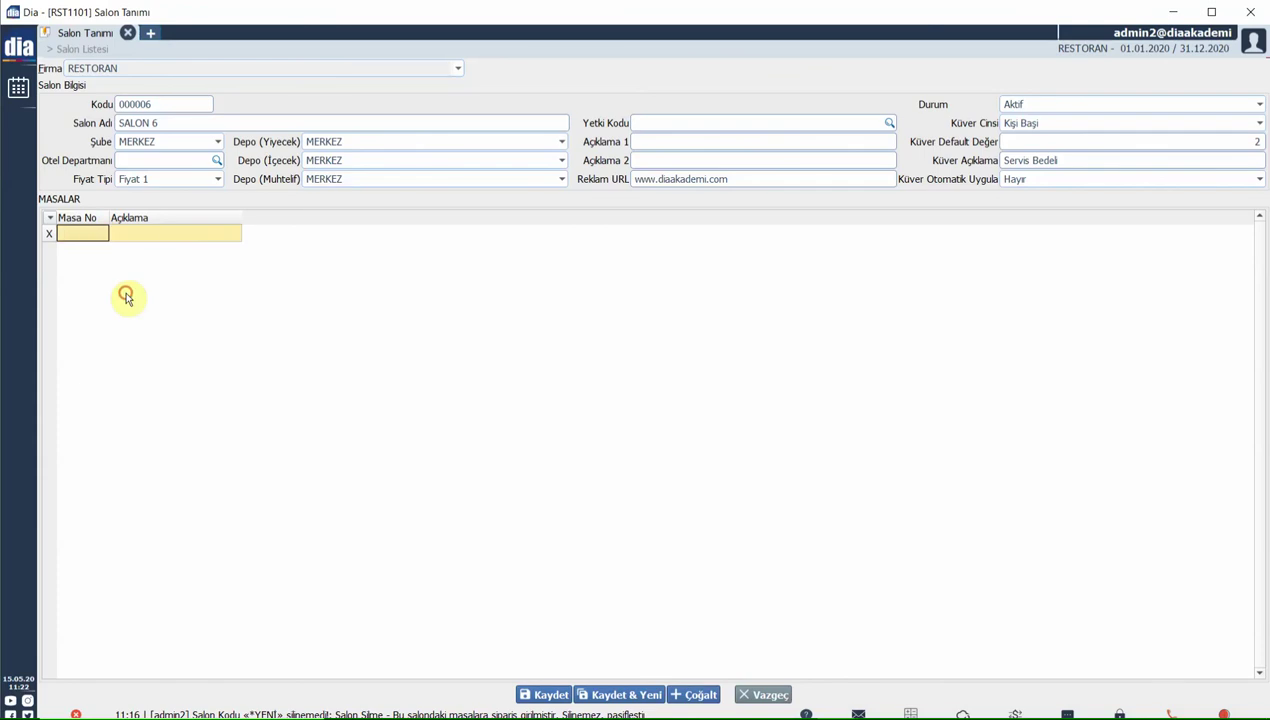
text(1)
key(Tab)
text(Mas)
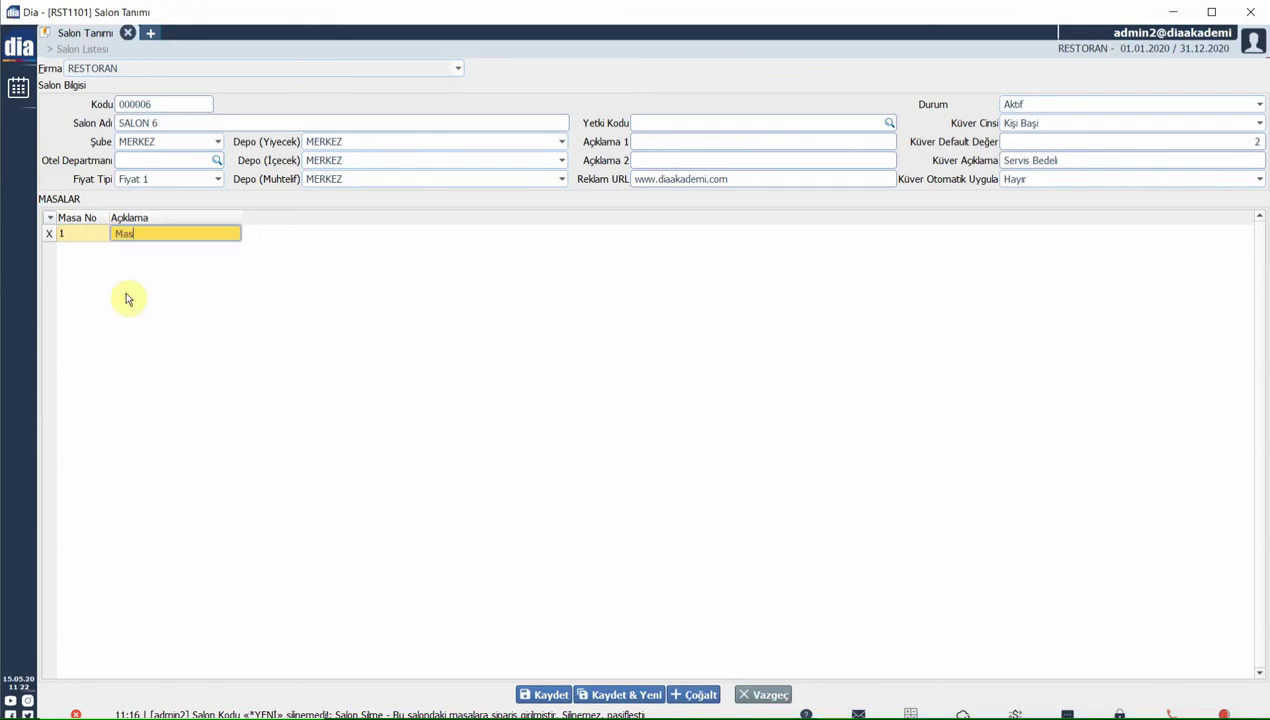
text(a 1)
key(Tab)
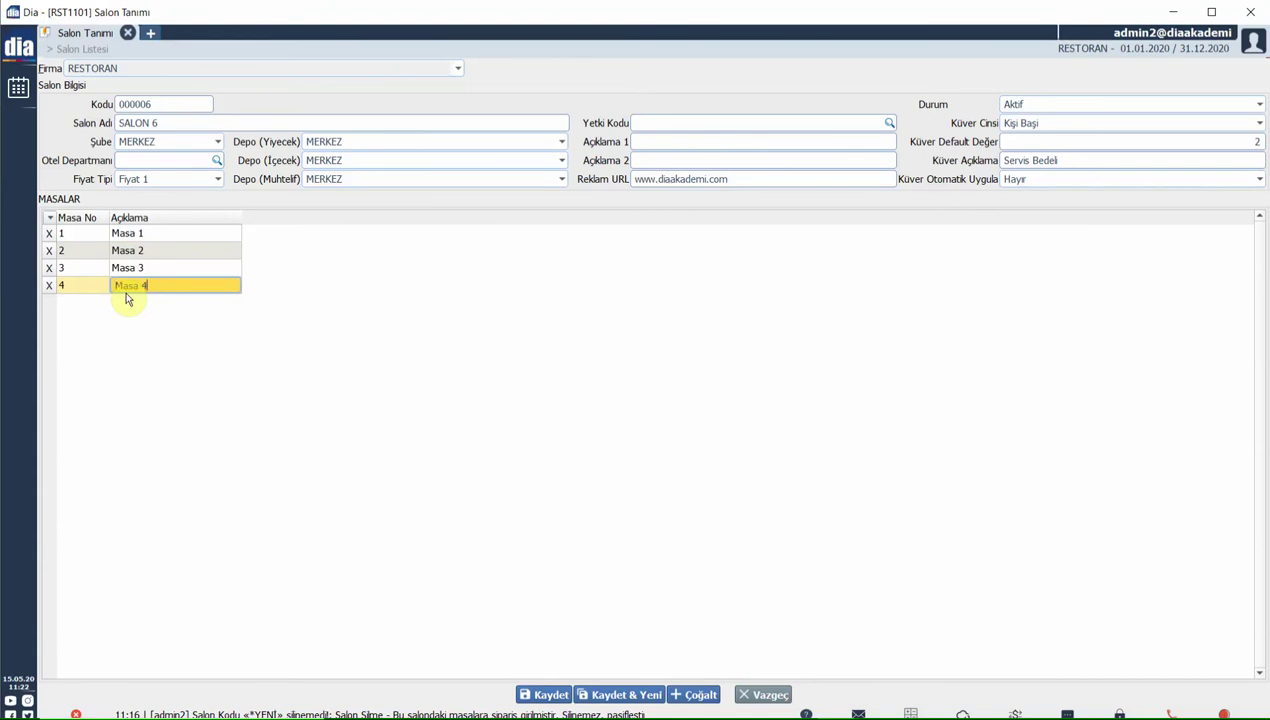
key(Tab)
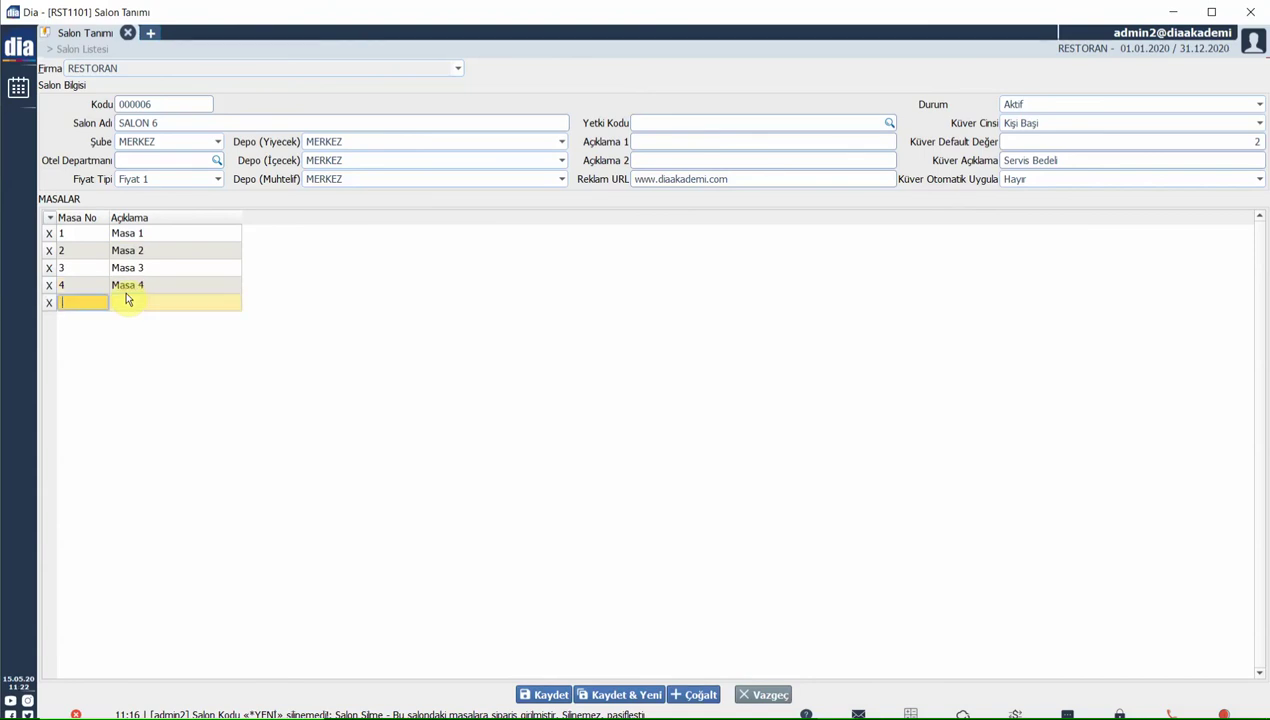
- Delete the empty last row and the Masa 4 row from the MASALAR list
click(47, 306)
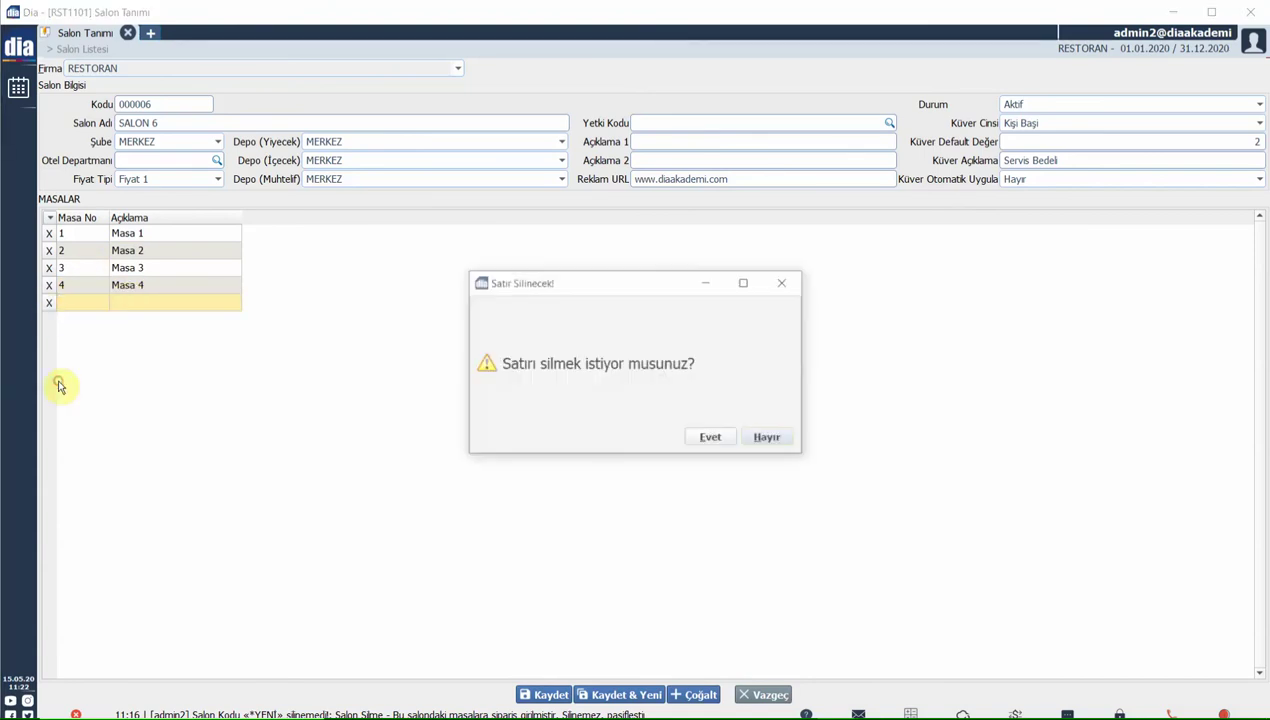
click(706, 436)
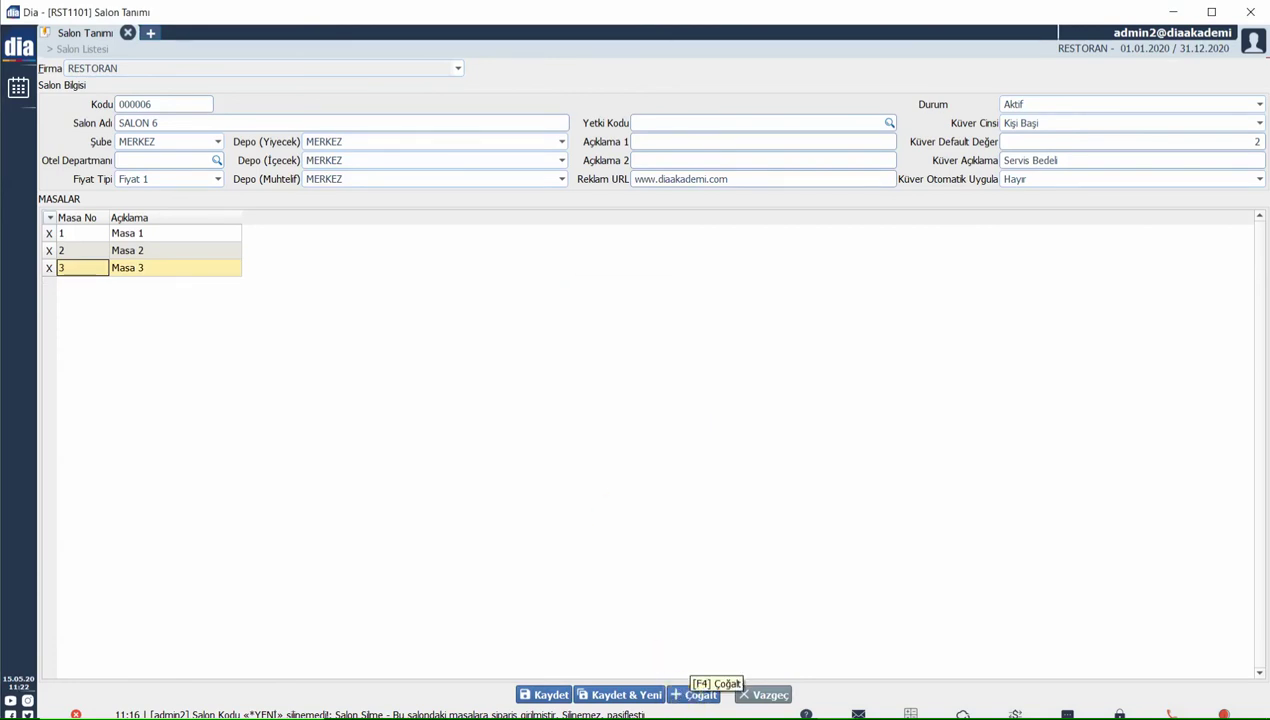
- Duplicate the Masa 3 row in the MASALAR list to create 5 more tables
click(689, 699)
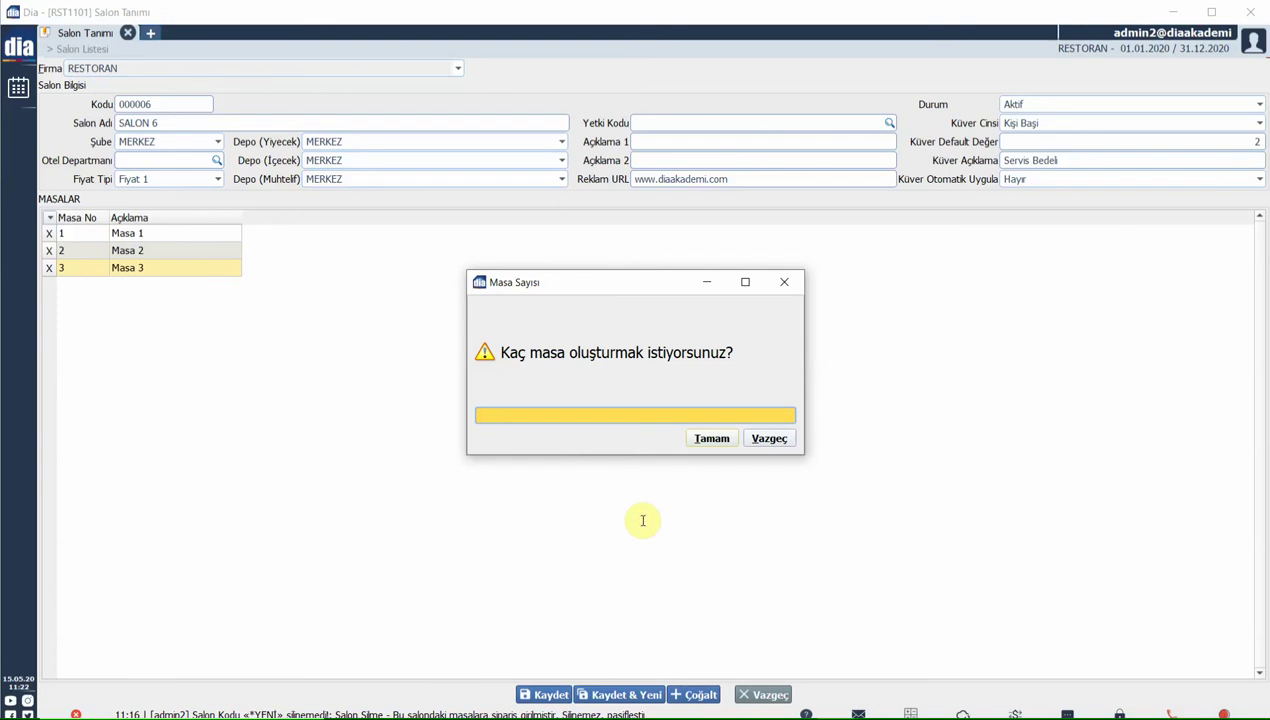
text(5)
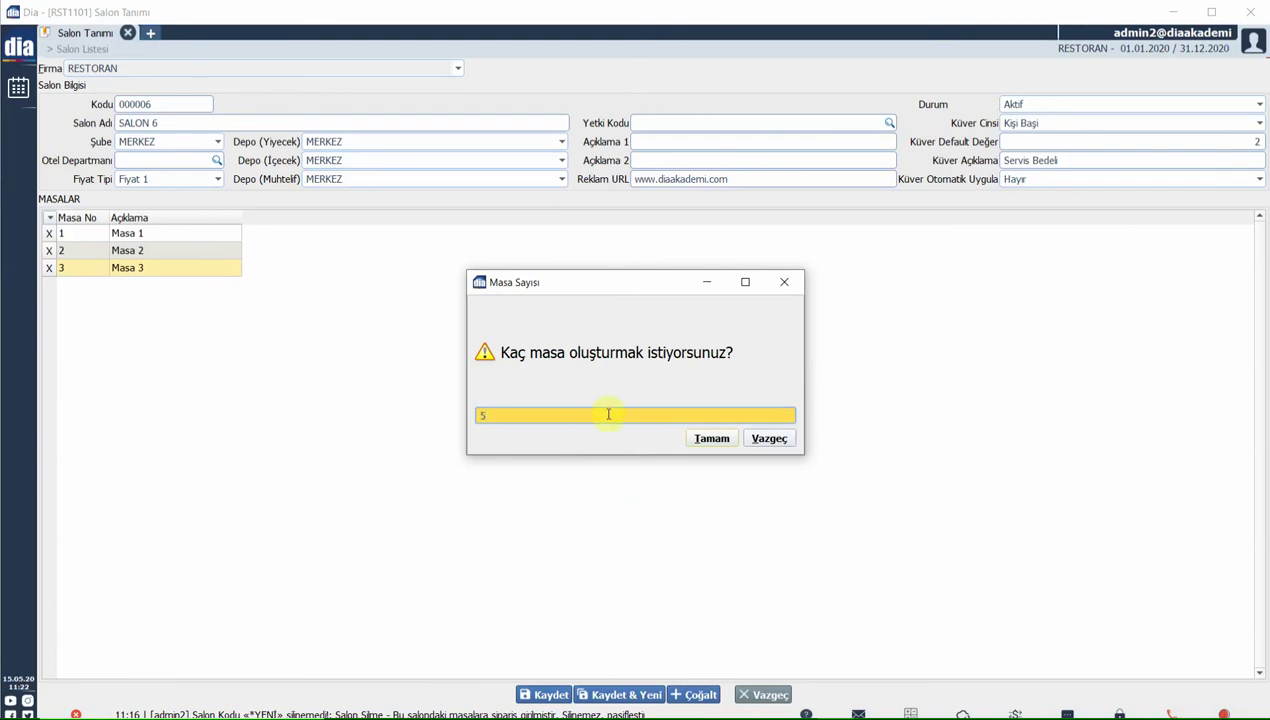
click(702, 442)
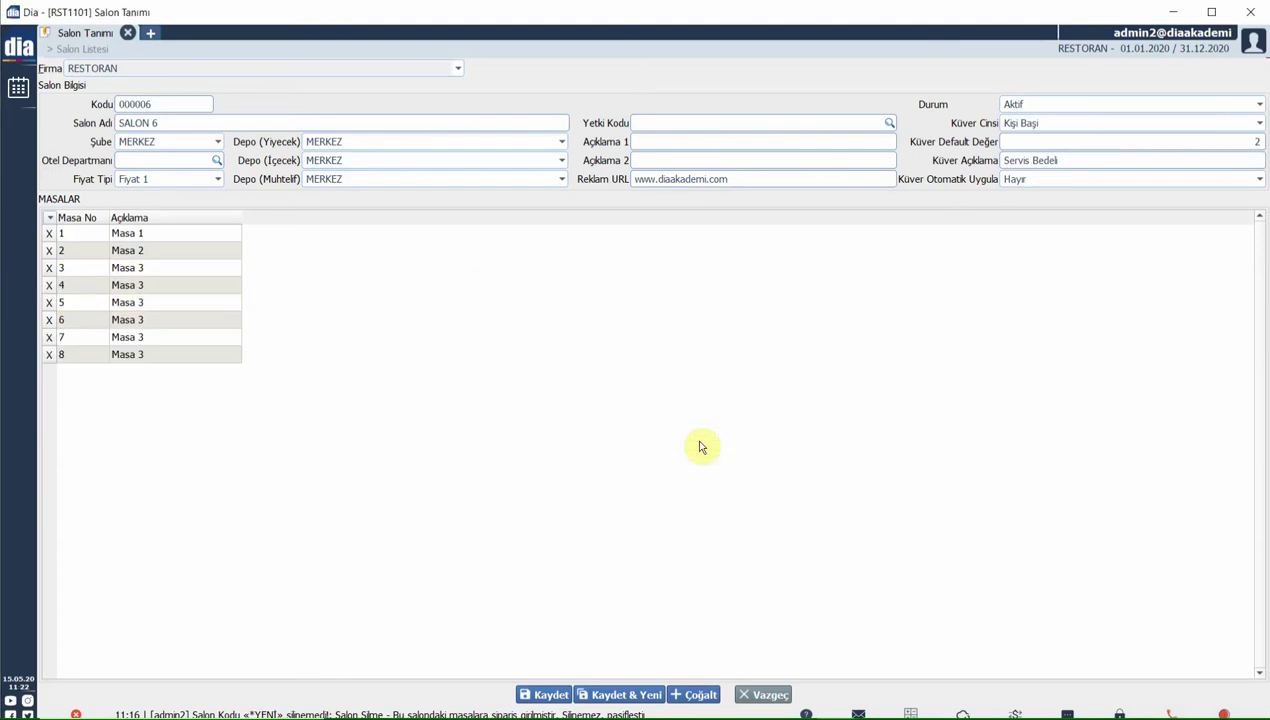
- Change the descriptions of tables 4 to 8 to Masa 4, Masa 5, Masa 6, Masa 7 and Masa 8, and save the salon
click(157, 283)
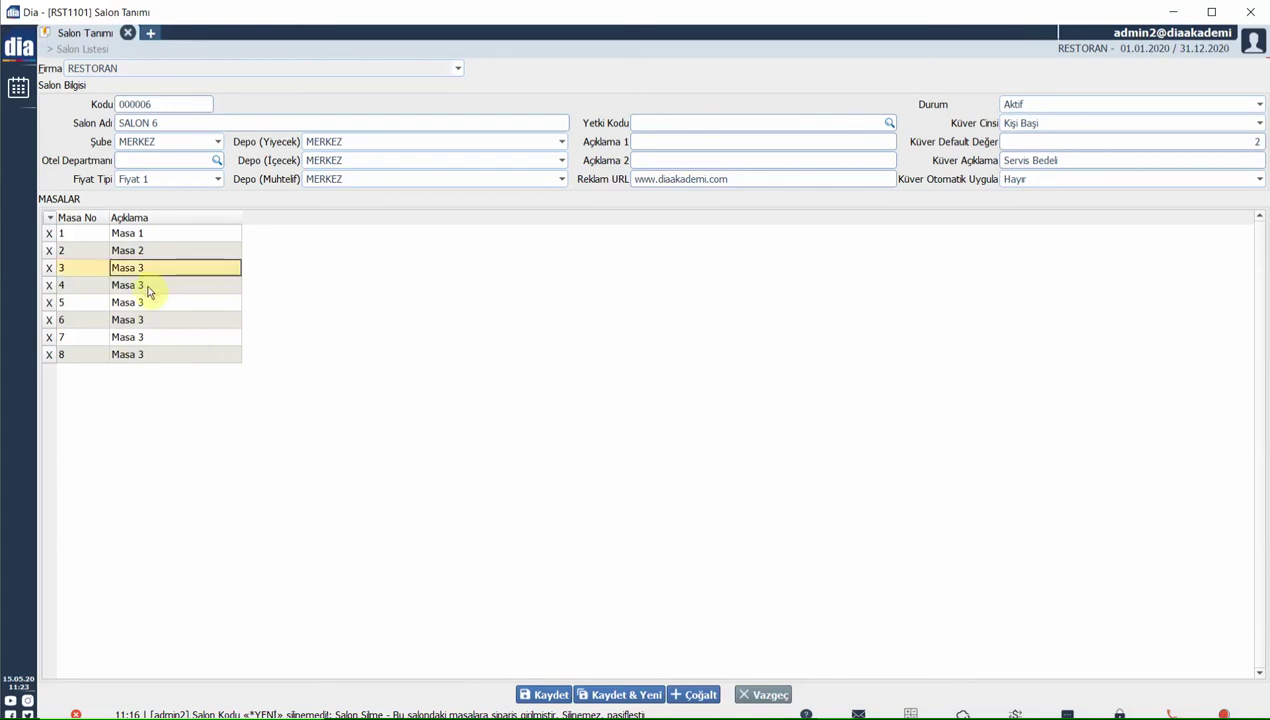
click(156, 284)
text(Masa 4)
key(Return)
text(Masa 5)
key(Return)
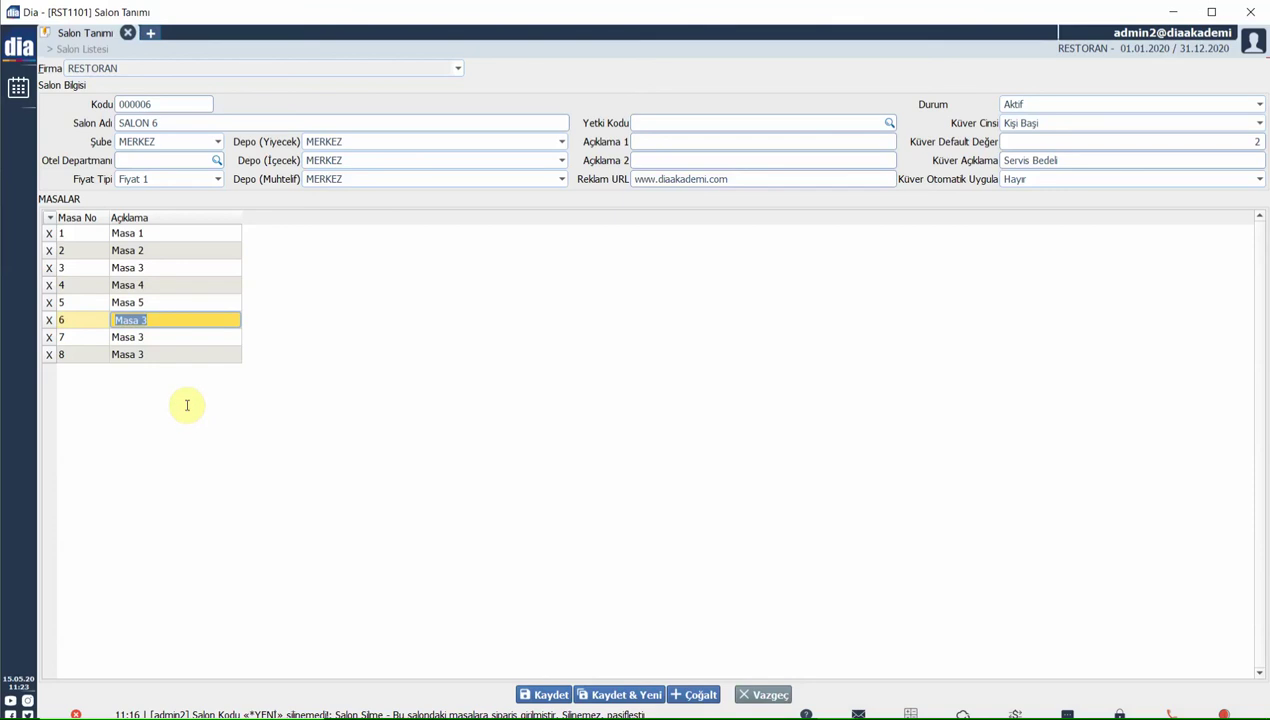
text(Masa 6)
key(Return)
text(Masa 7)
key(Return)
text(Masa 8)
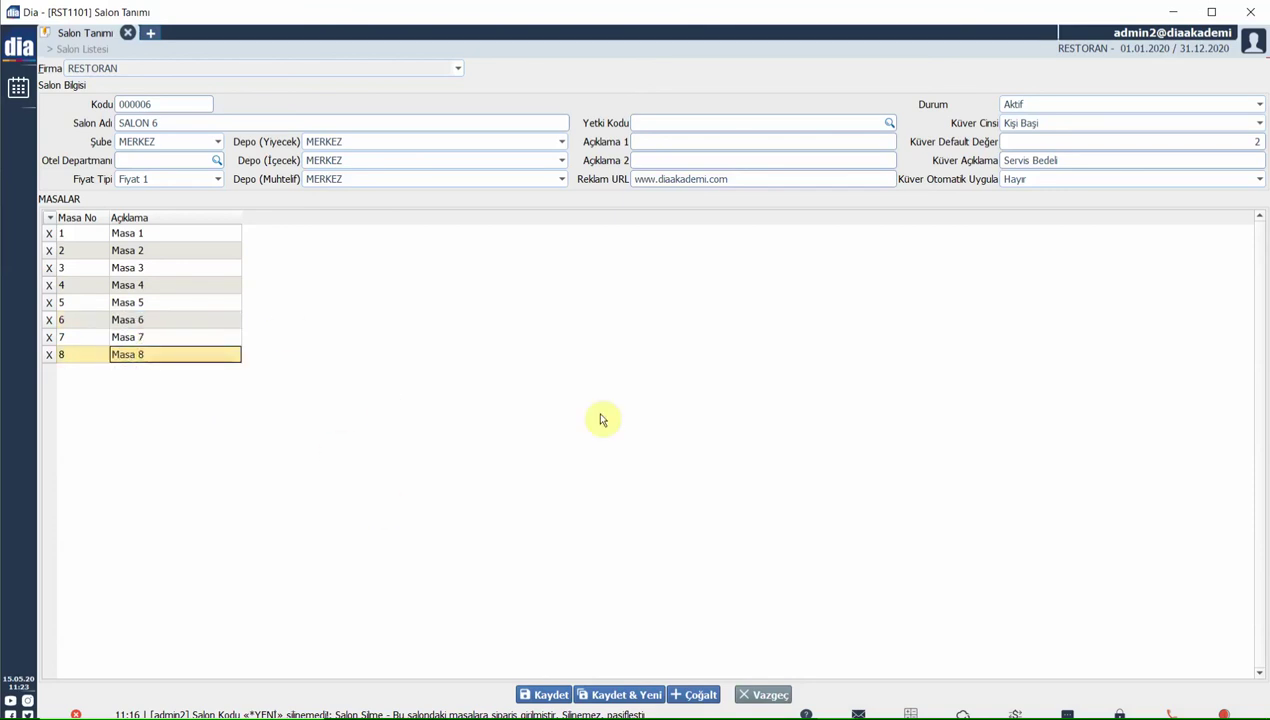
click(545, 694)
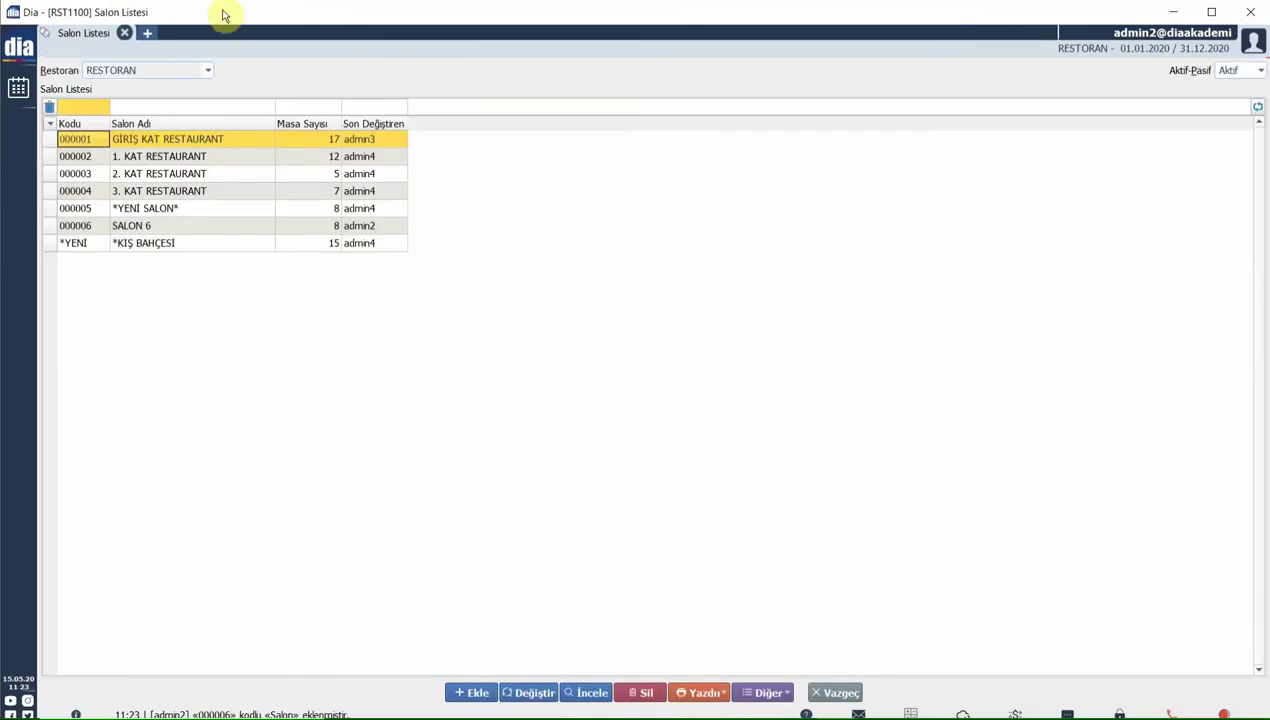
- Open the Restoran Satış Ekranı in a new tab and display the tables of SALON 6
click(148, 34)
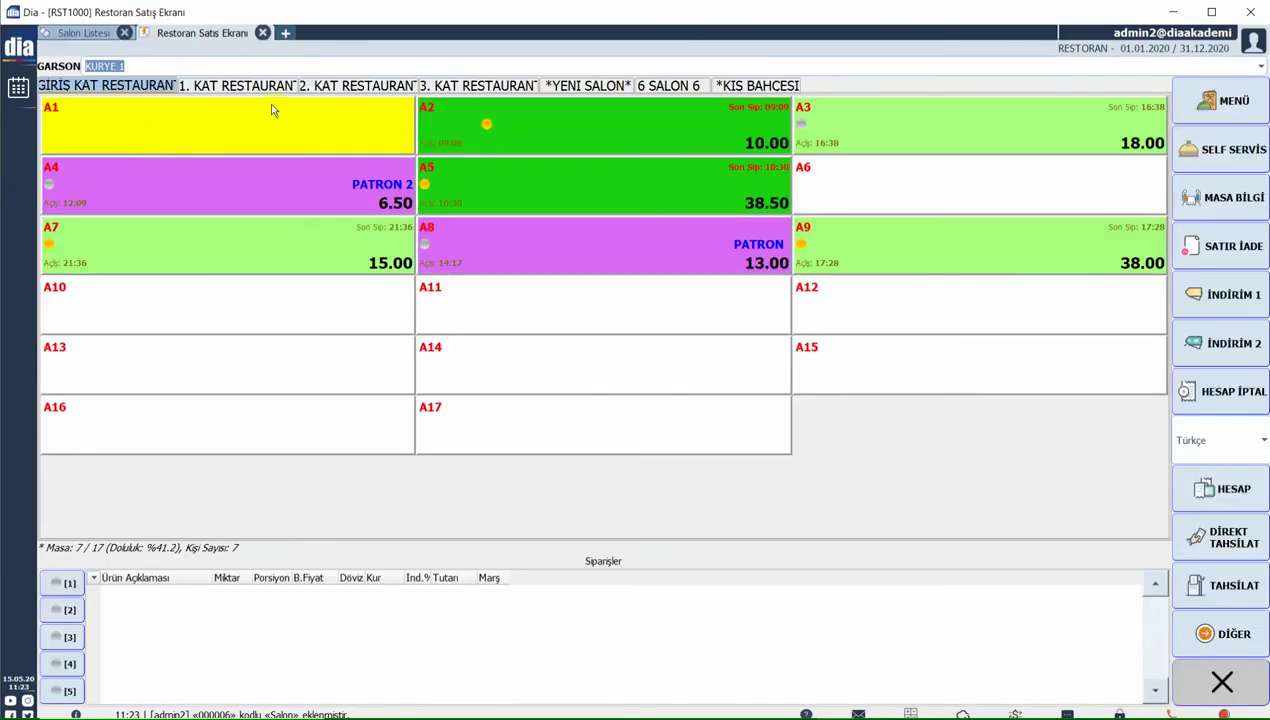
click(662, 87)
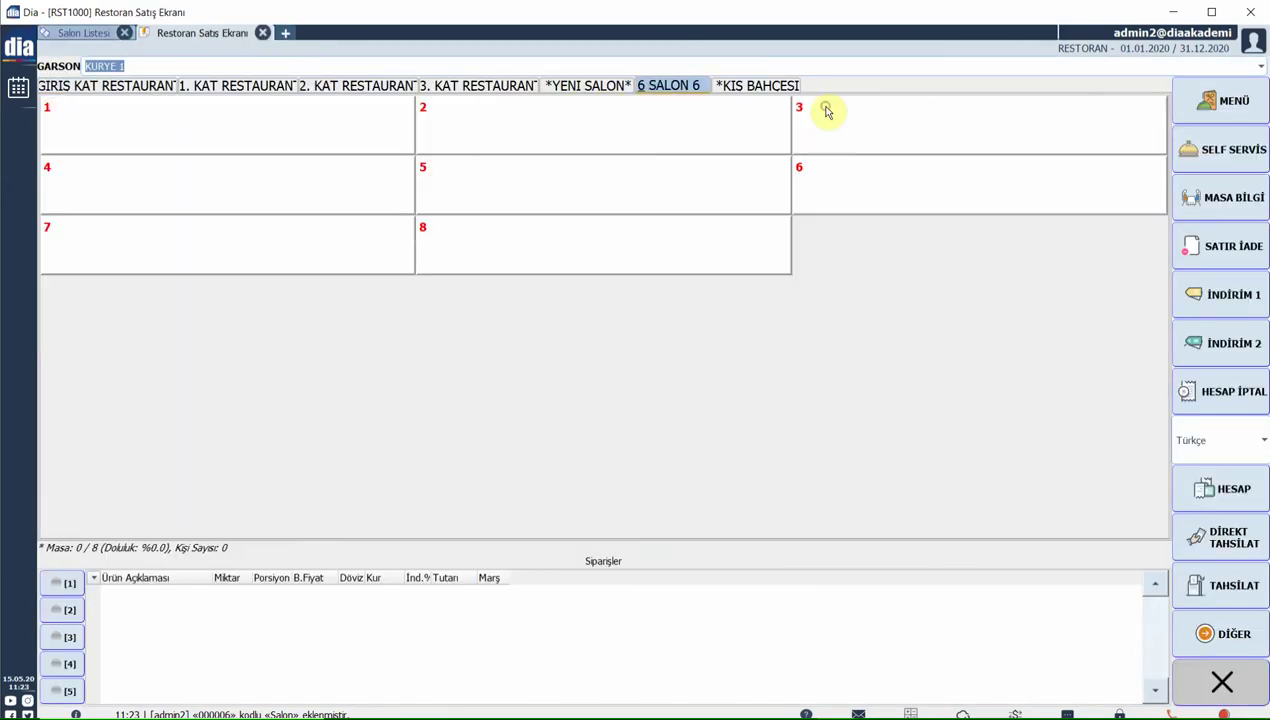